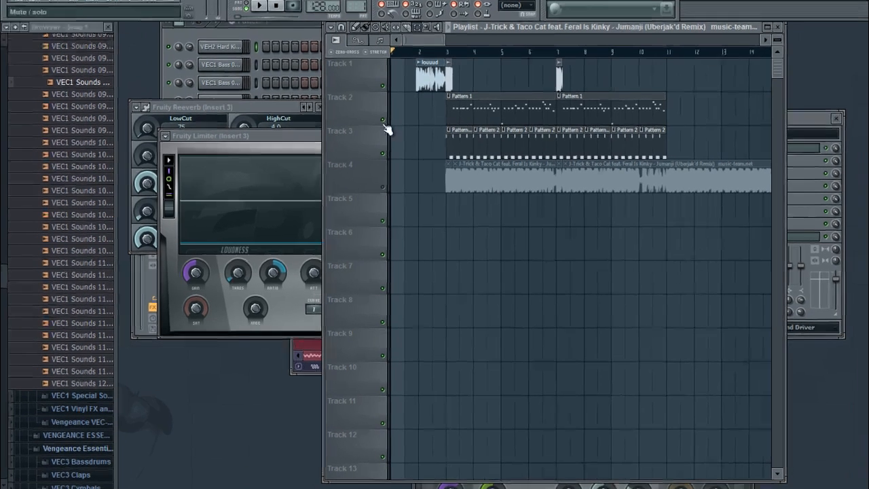
# - Mute Tracks 2 and 3, unmute Track 4, and listen to the reference song in the playlist
pyautogui.click(382, 120)
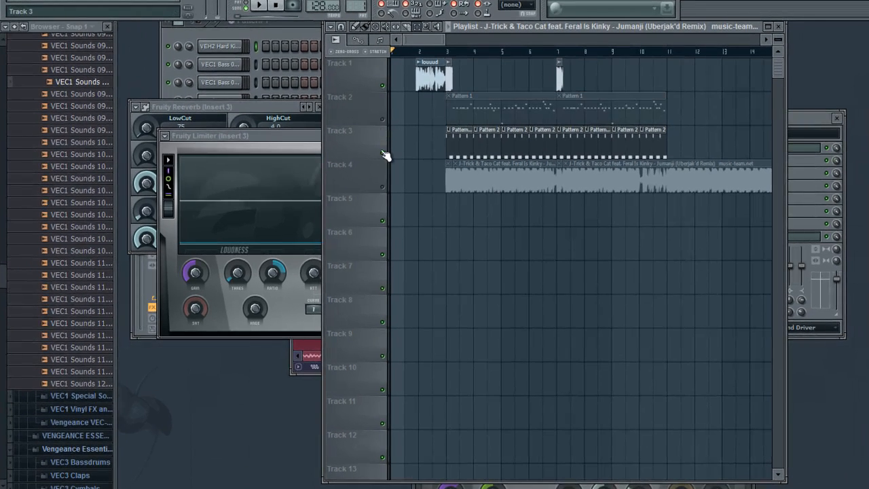
pyautogui.click(382, 154)
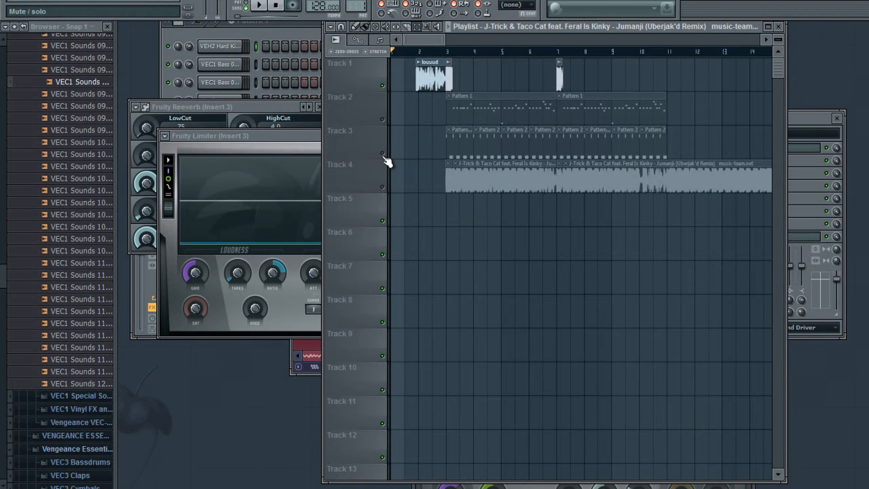
pyautogui.click(383, 187)
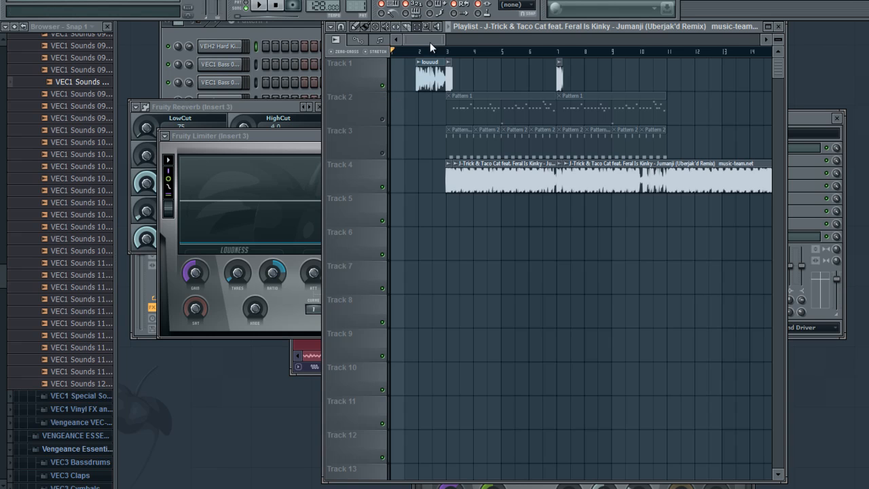
pyautogui.press('space')
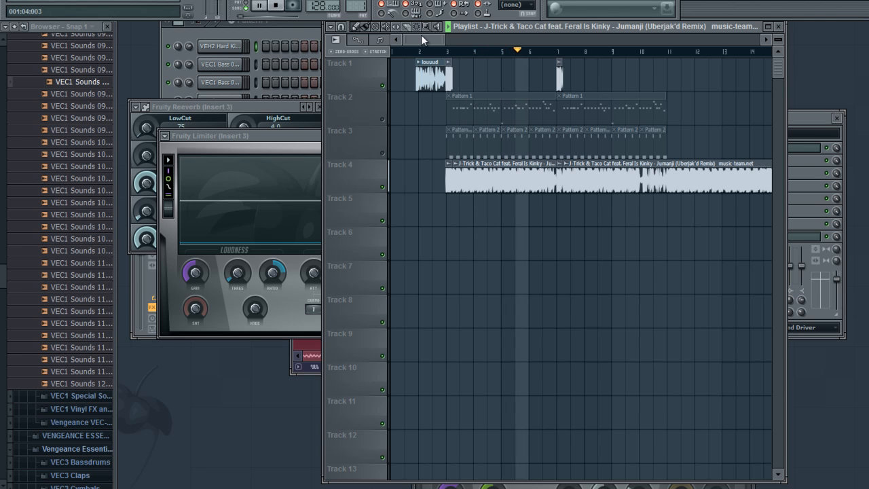
pyautogui.press('space')
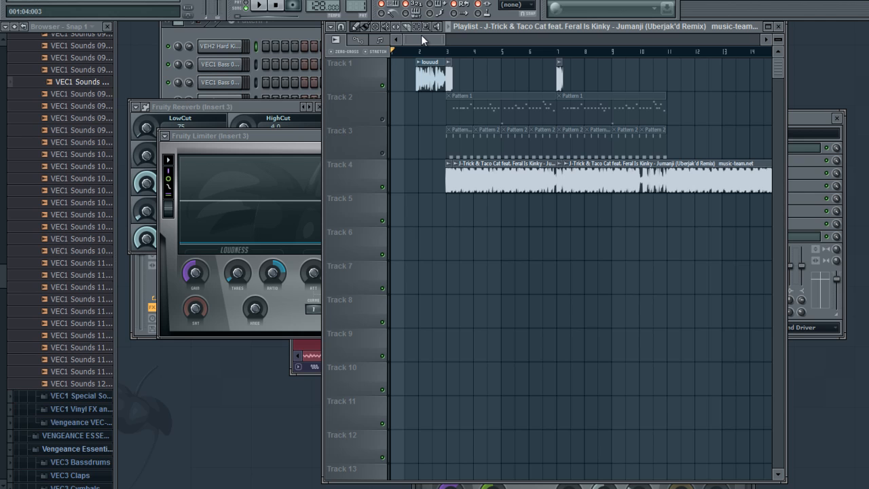
# - Mute Track 1 and unmute Tracks 2 and 3 in the playlist
pyautogui.click(381, 85)
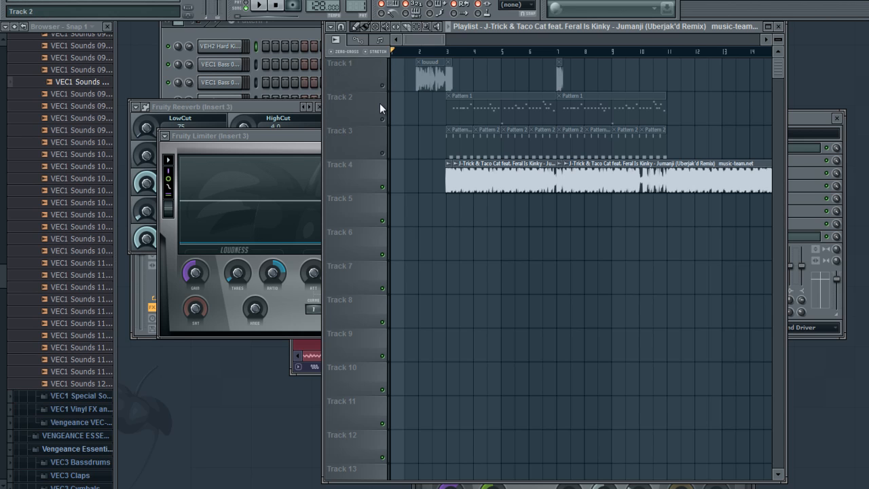
pyautogui.click(382, 118)
pyautogui.click(382, 153)
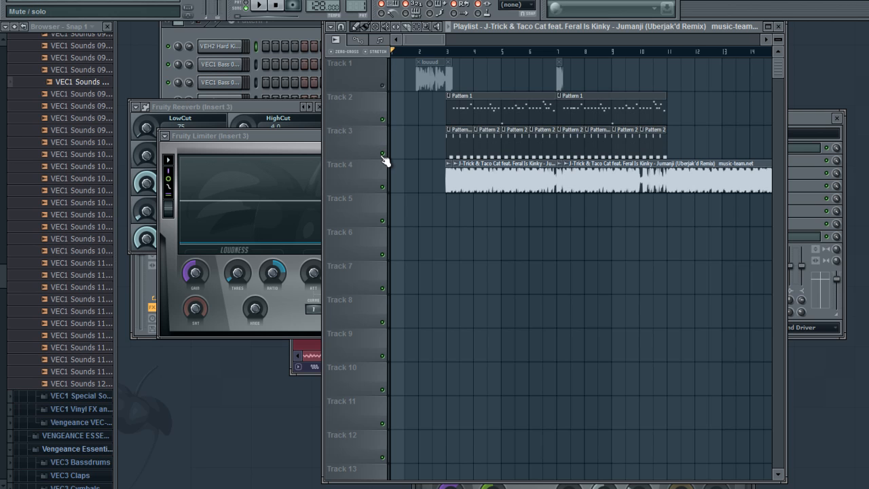
# - Play the playlist from just before bar 3 and mute Track 4 to hear the patterns alone
pyautogui.click(438, 53)
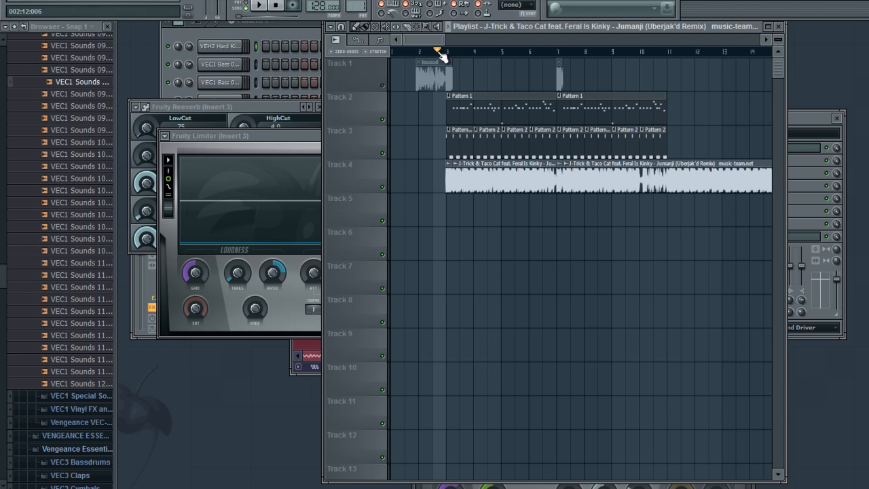
pyautogui.press('space')
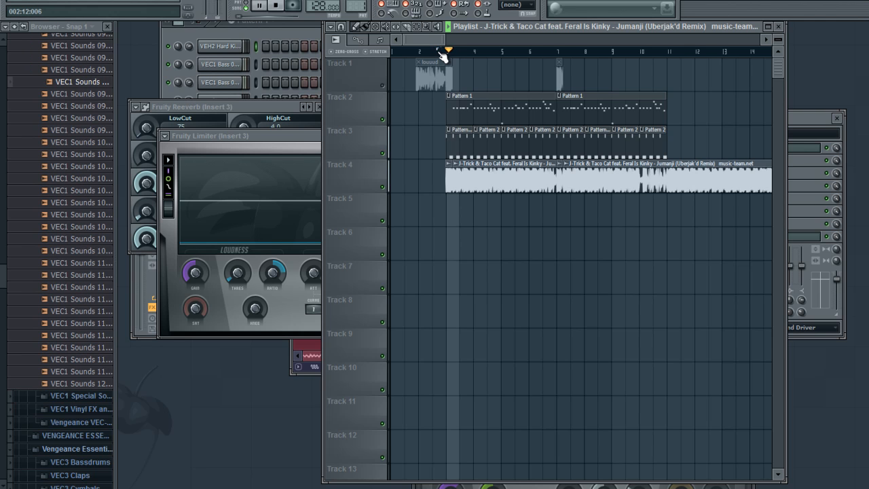
pyautogui.click(383, 188)
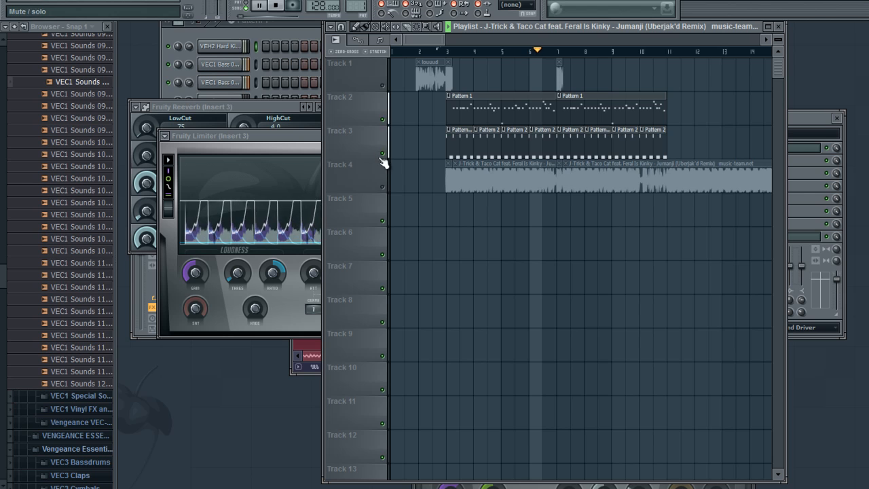
pyautogui.click(449, 53)
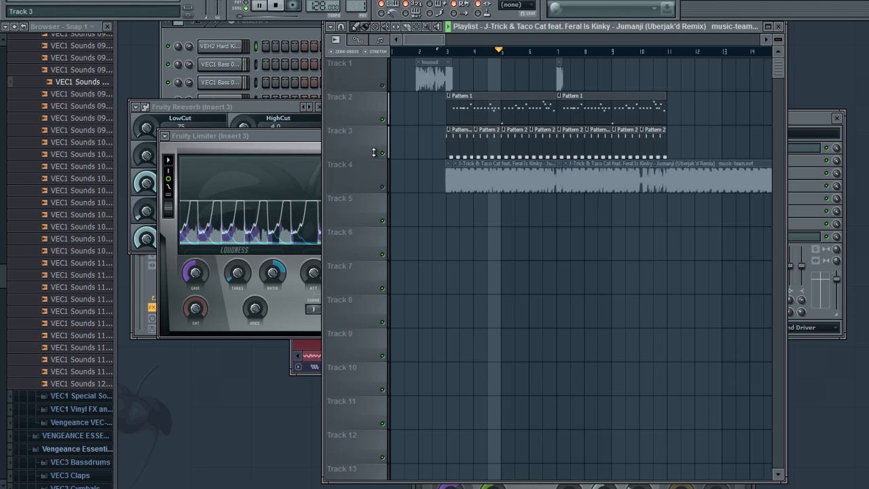
pyautogui.press('space')
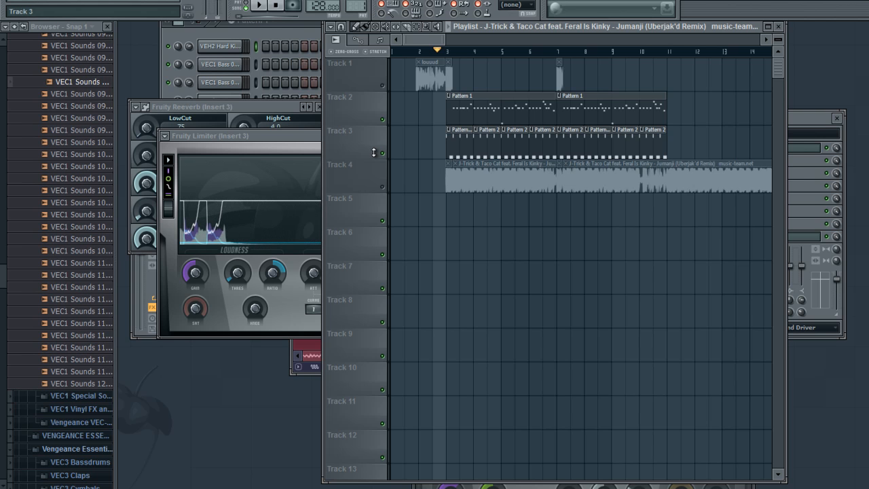
# - Unmute Track 1, play the arrangement from bar 2, and mute Track 3
pyautogui.click(270, 35)
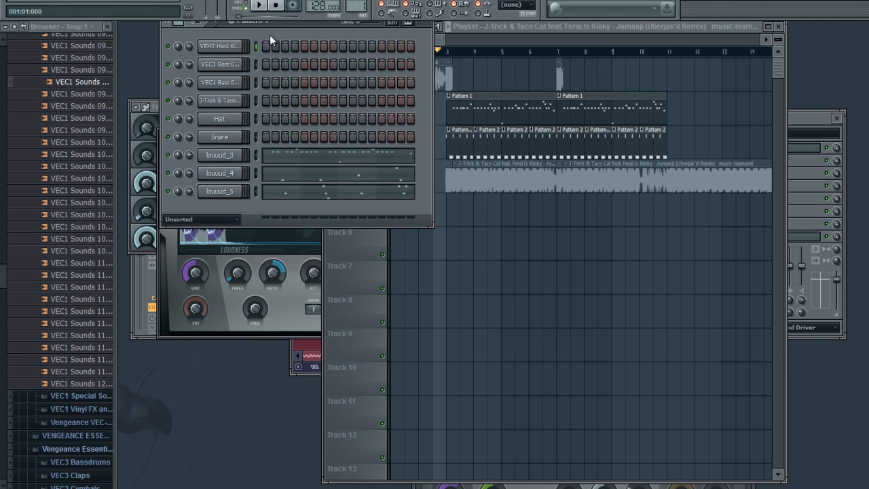
pyautogui.click(439, 39)
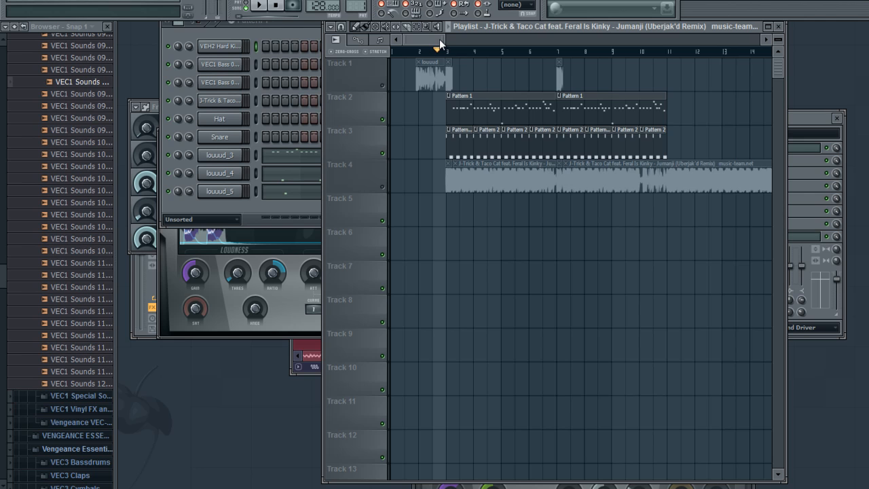
pyautogui.click(383, 87)
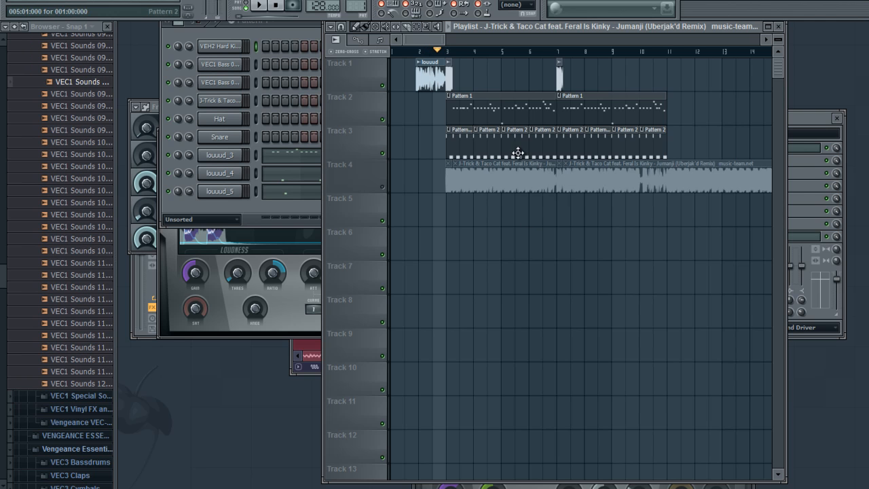
pyautogui.click(417, 52)
pyautogui.press('space')
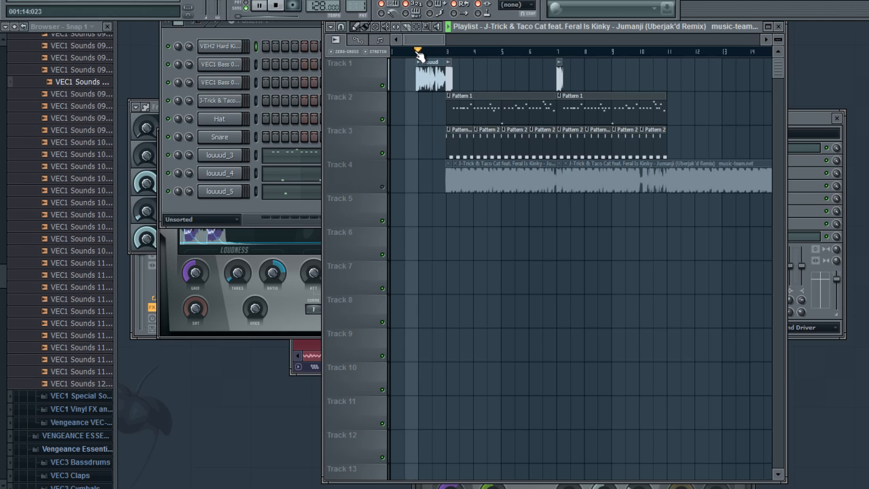
pyautogui.press('space')
pyautogui.moveTo(417, 55); pyautogui.dragTo(437, 55)
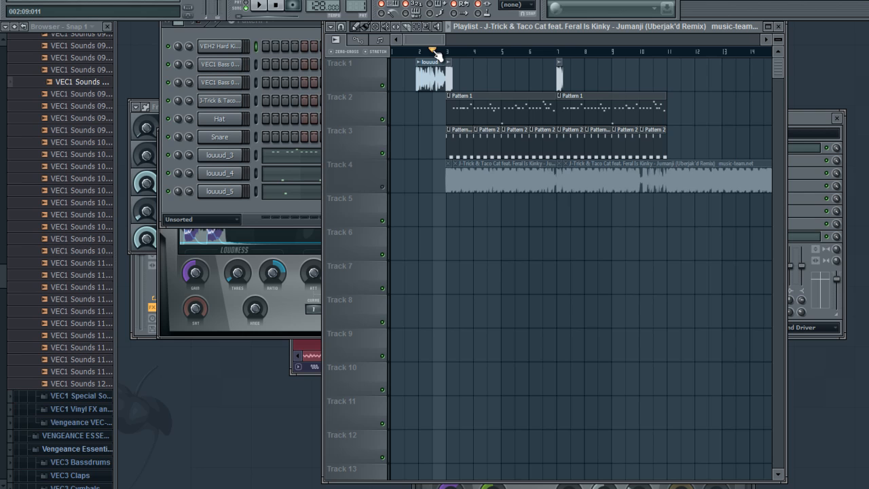
pyautogui.click(382, 153)
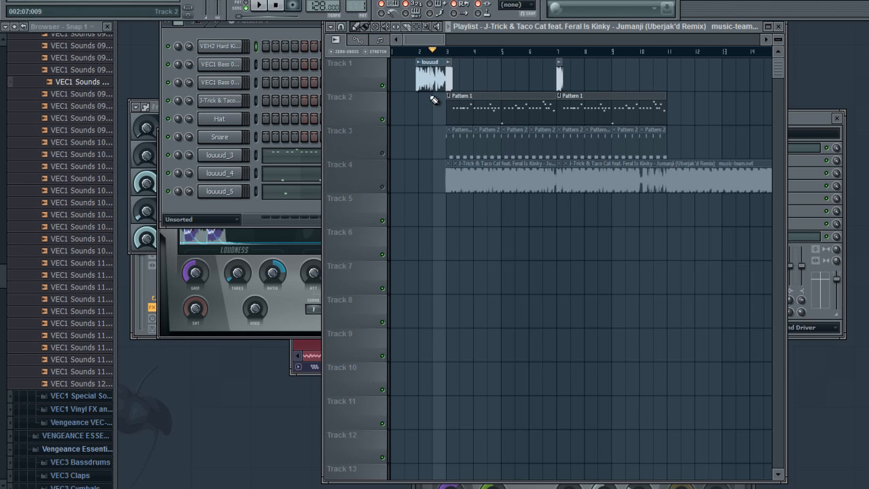
pyautogui.doubleClick(519, 175)
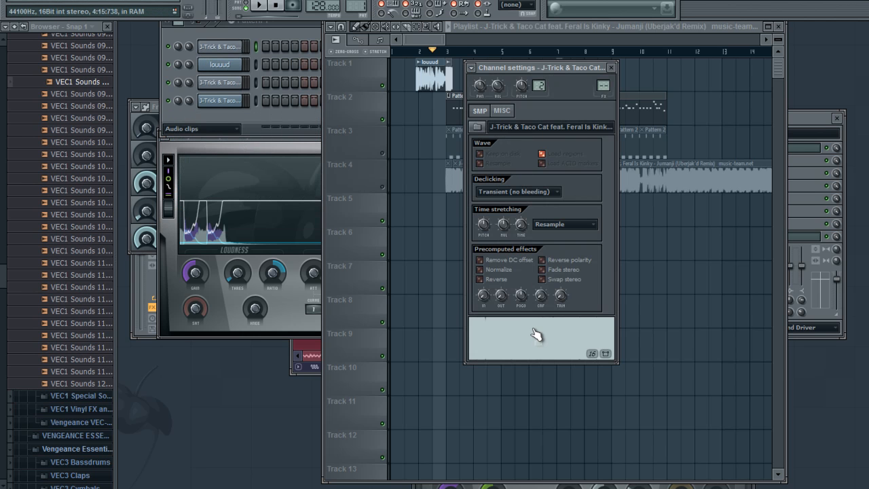
pyautogui.click(277, 5)
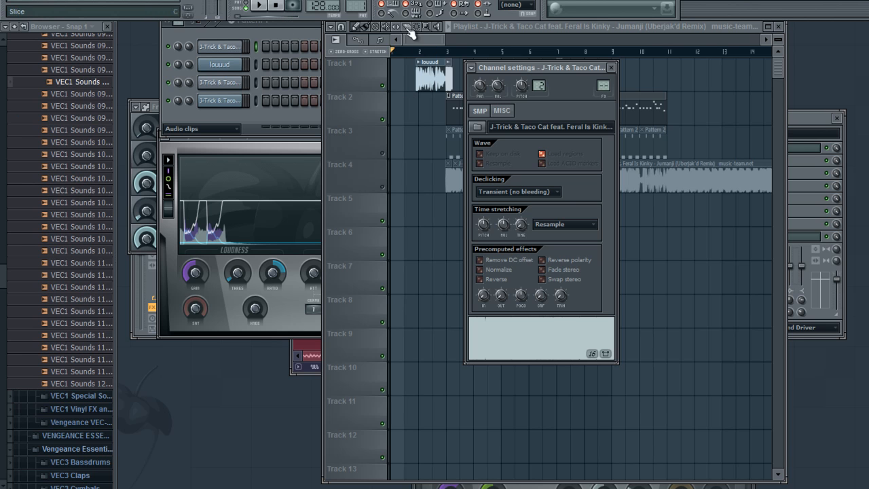
pyautogui.click(411, 32)
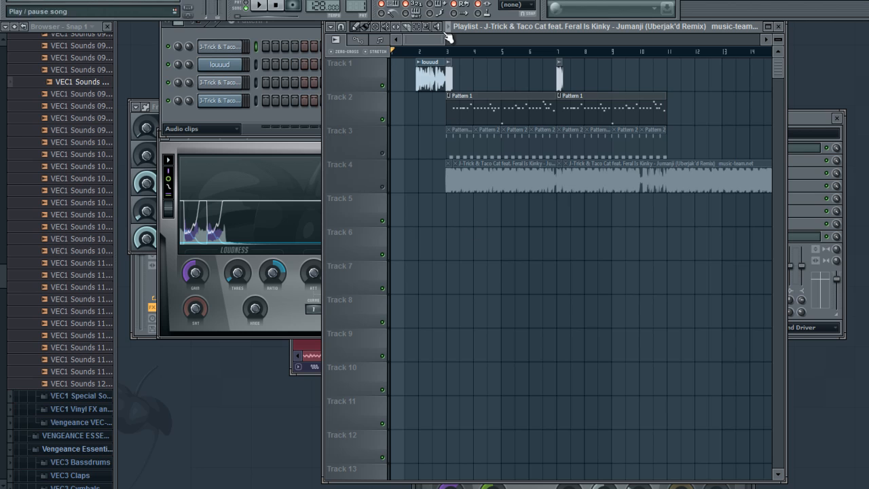
# - Open the sample of the louuud audio clip on Track 1 in the Edison audio editor
pyautogui.rightClick(422, 65)
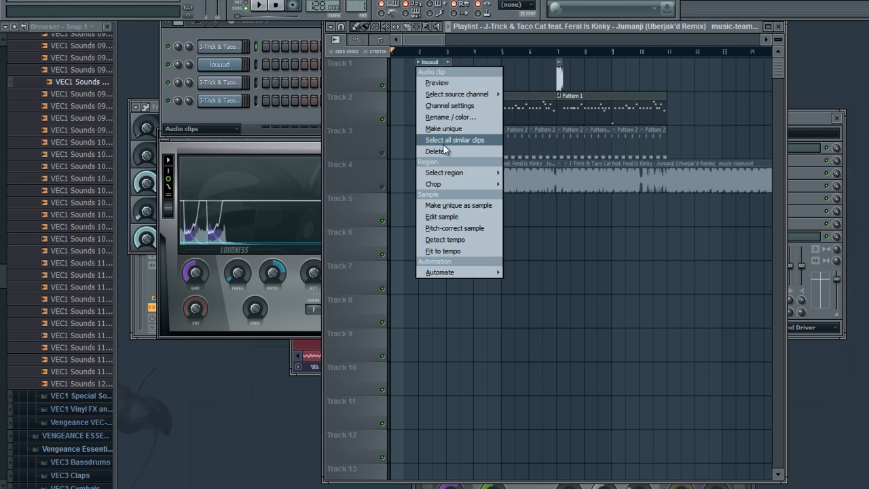
pyautogui.click(438, 106)
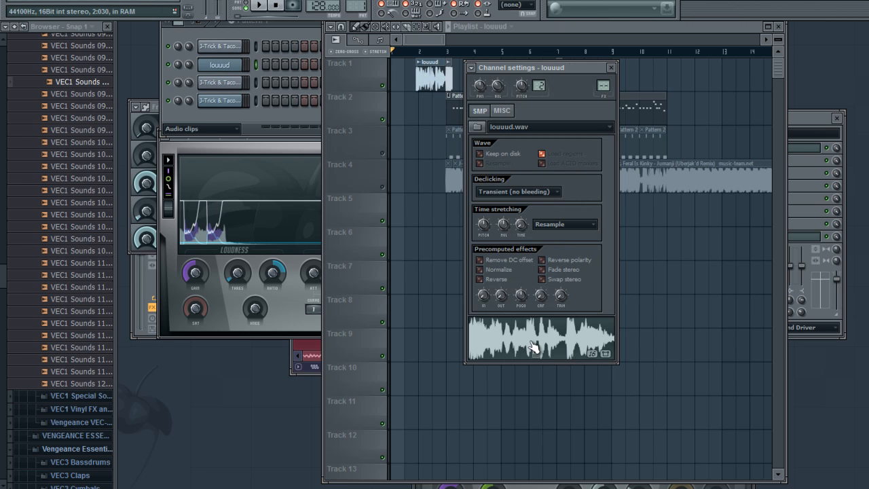
pyautogui.rightClick(533, 348)
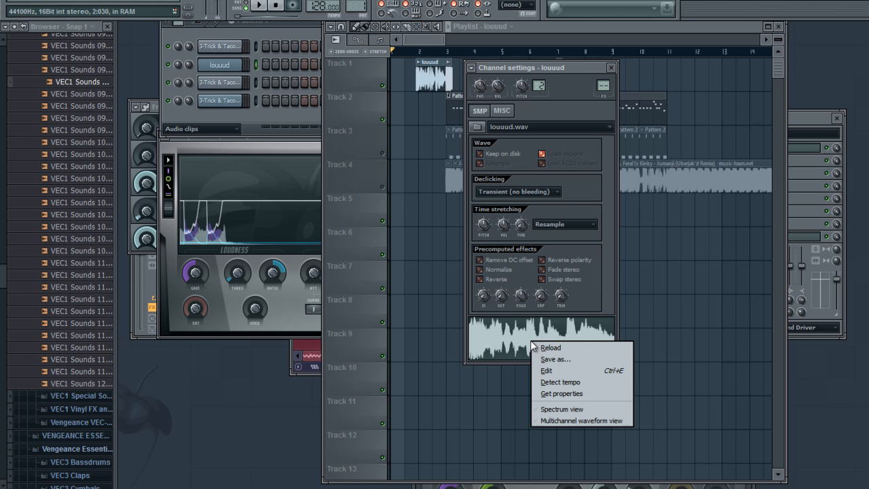
pyautogui.click(559, 370)
pyautogui.moveTo(401, 186); pyautogui.dragTo(371, 116)
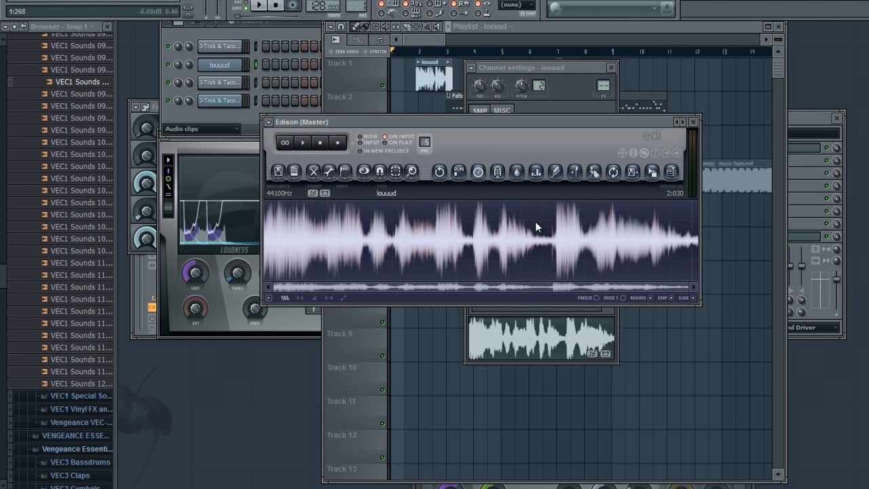
# - Preview the louuud sample and delete its beginning from 0:000 to 1:497
pyautogui.click(303, 143)
pyautogui.click(370, 230)
pyautogui.press('space')
pyautogui.moveTo(584, 222); pyautogui.dragTo(175, 237)
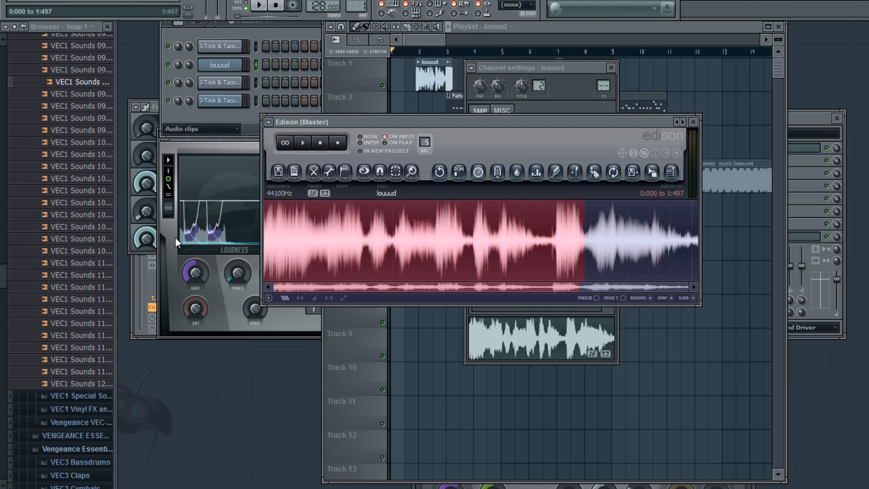
pyautogui.click(315, 176)
pyautogui.click(349, 366)
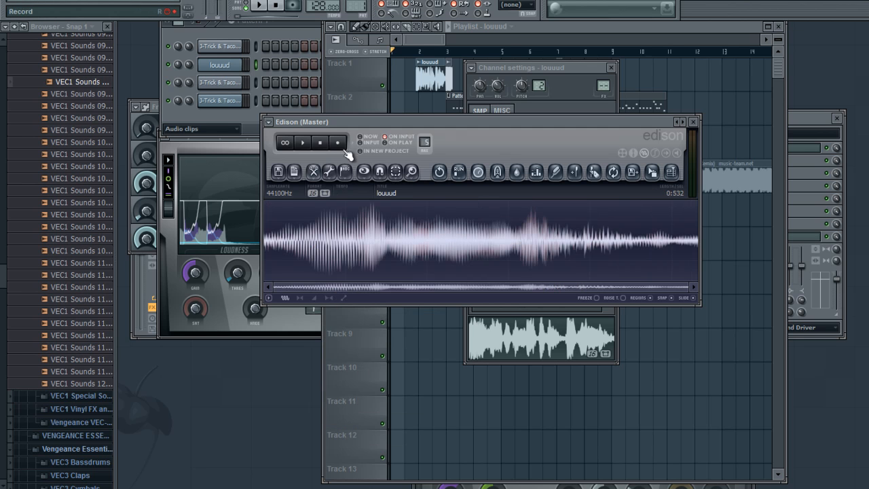
# - Delete the sample's first 0:000 to 0:100 and play back the remaining audio
pyautogui.click(303, 144)
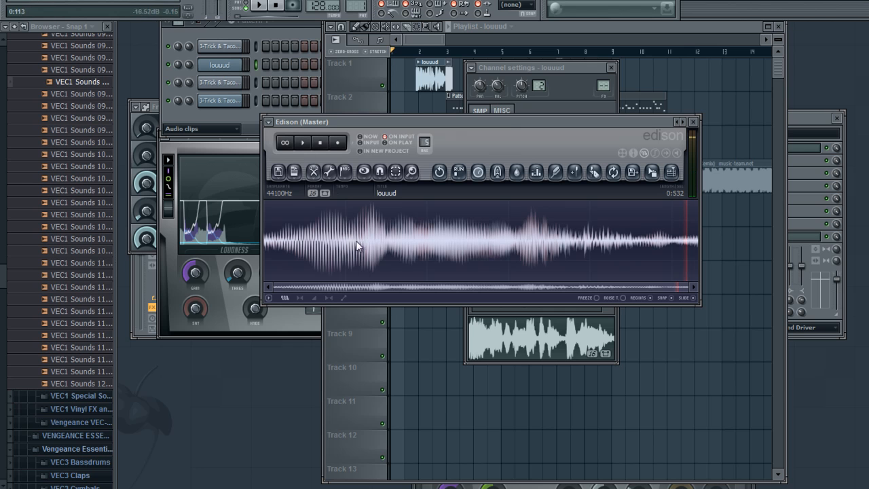
pyautogui.moveTo(347, 208); pyautogui.dragTo(113, 227)
pyautogui.click(314, 172)
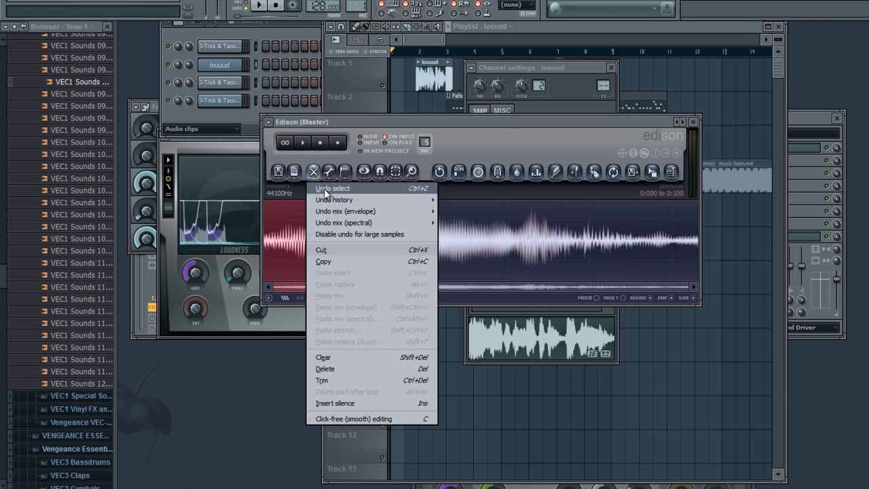
pyautogui.click(319, 368)
pyautogui.click(311, 145)
pyautogui.click(311, 145)
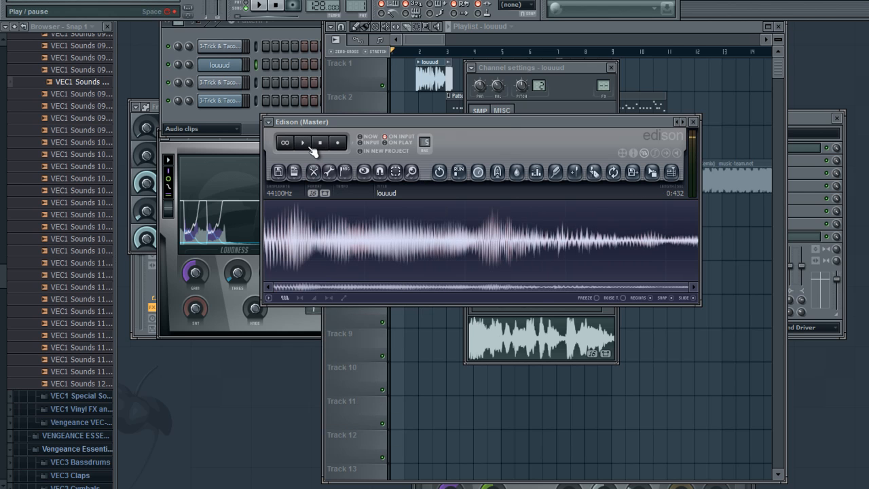
pyautogui.click(311, 144)
# - Apply a fade out to the sample's end from 0:371 to 0:432 and play back the result
pyautogui.moveTo(638, 222); pyautogui.dragTo(699, 235)
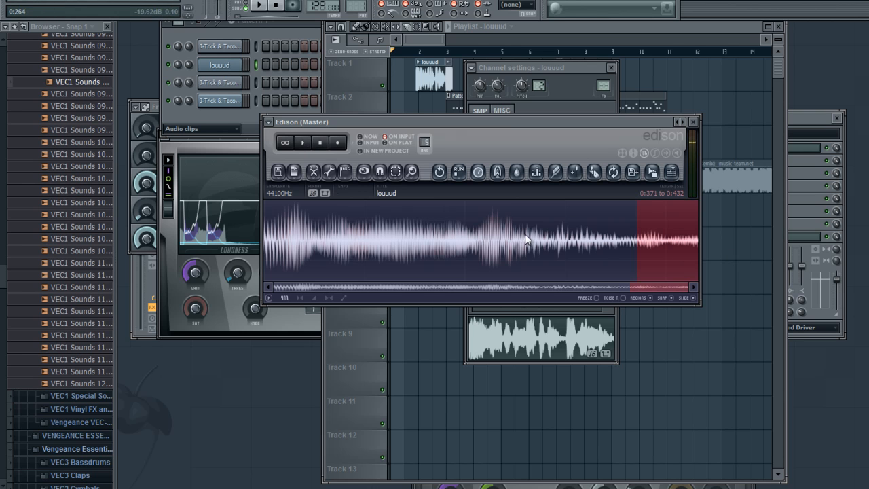
pyautogui.click(313, 173)
pyautogui.click(327, 171)
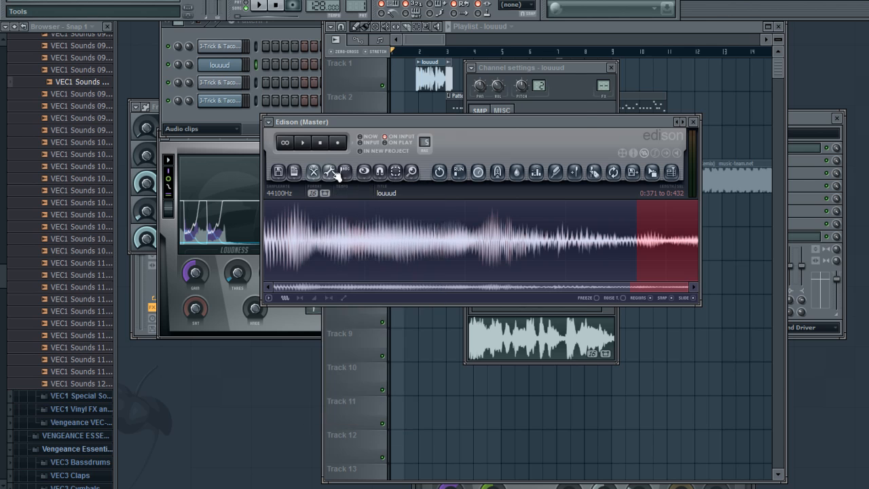
pyautogui.click(327, 172)
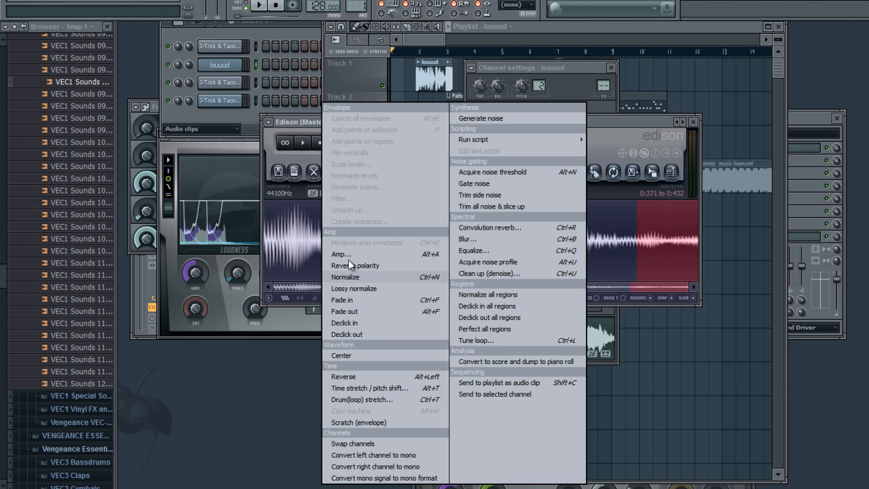
pyautogui.click(374, 310)
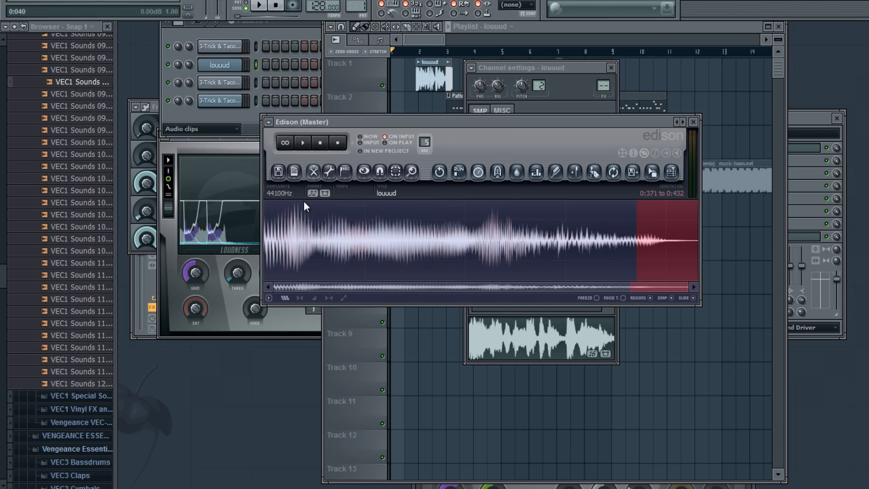
pyautogui.hotkey('ctrl', 'a')
pyautogui.click(264, 204)
pyautogui.click(304, 142)
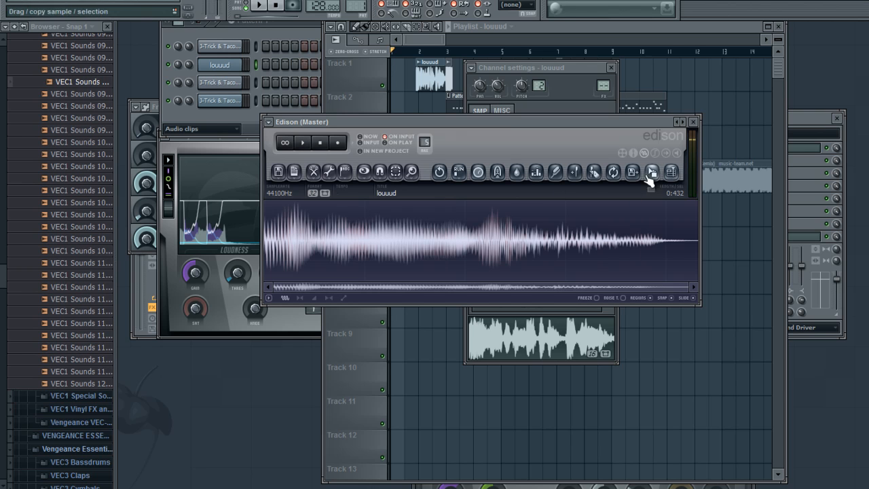
# - Show the Unsorted channel group in the step sequencer and bring Edison back to the front
pyautogui.click(204, 133)
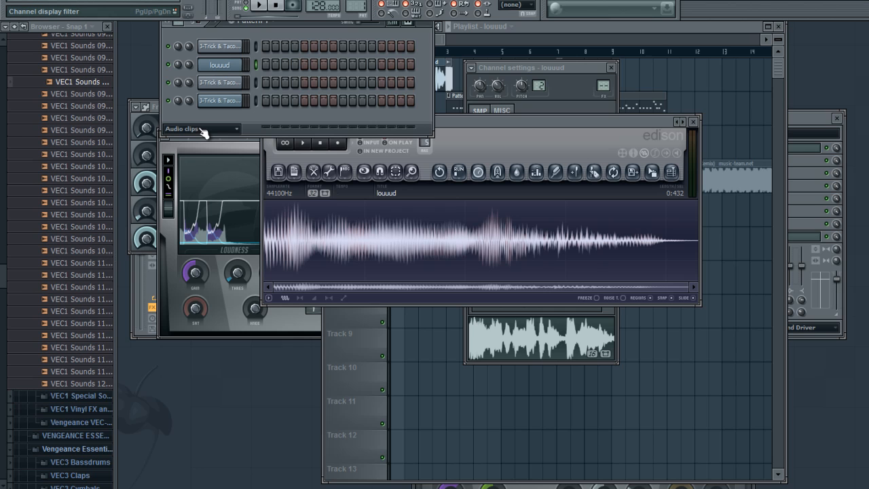
pyautogui.click(194, 163)
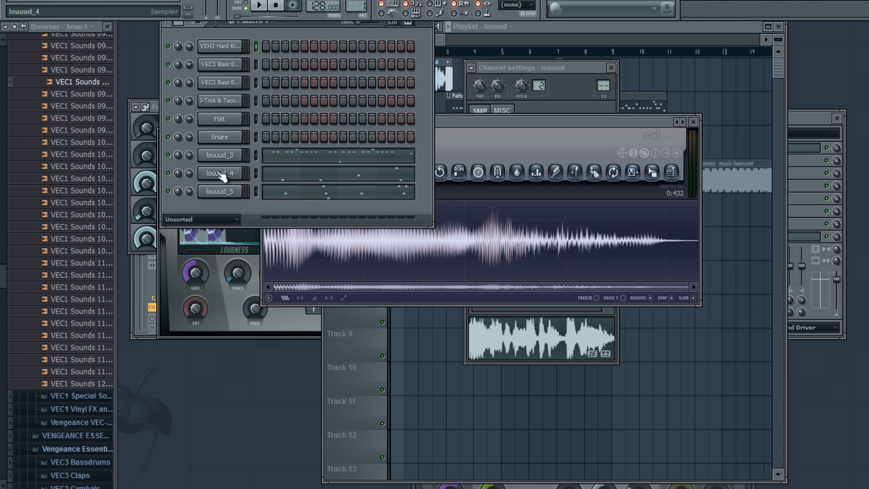
pyautogui.click(199, 246)
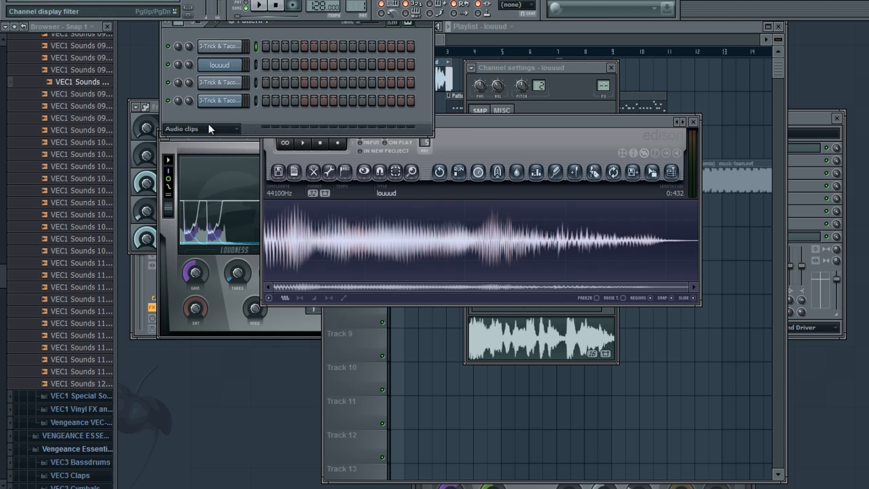
pyautogui.click(203, 165)
pyautogui.click(566, 236)
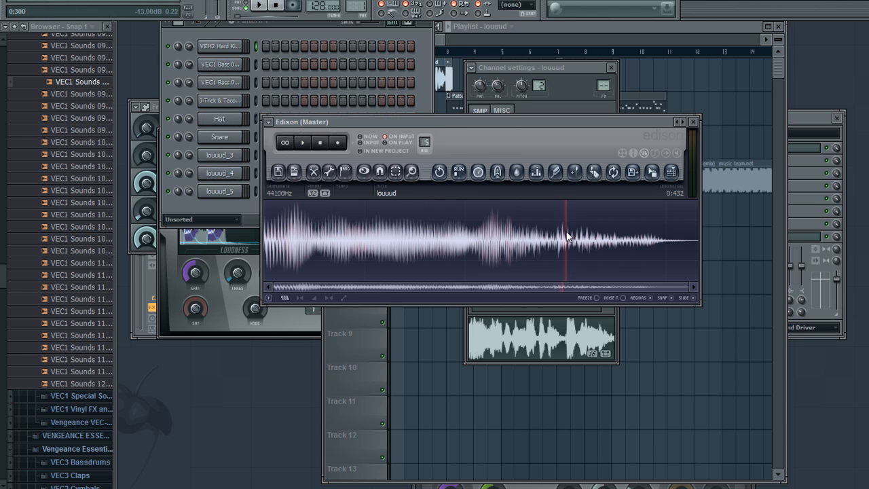
# - Try to copy the entire edited louuud sample from Edison into the Unsorted channels of the step sequencer
pyautogui.hotkey('ctrl', 'a')
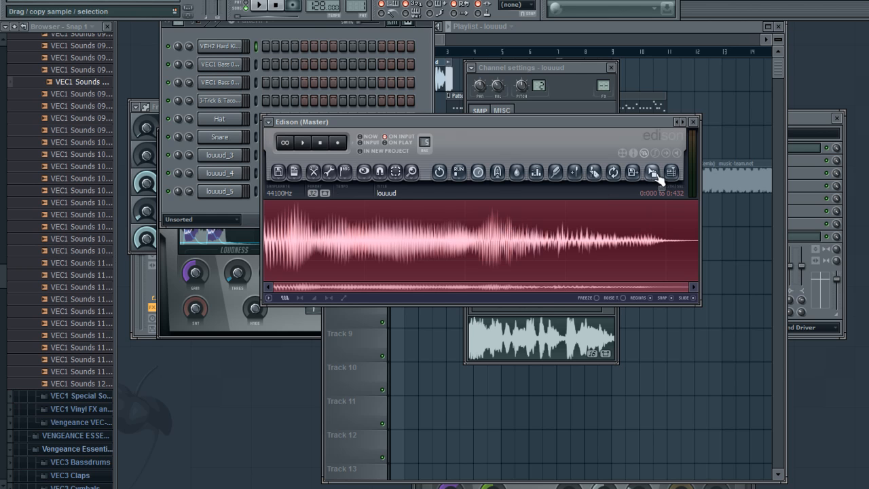
pyautogui.moveTo(651, 172); pyautogui.dragTo(648, 182)
pyautogui.moveTo(404, 180); pyautogui.dragTo(230, 196)
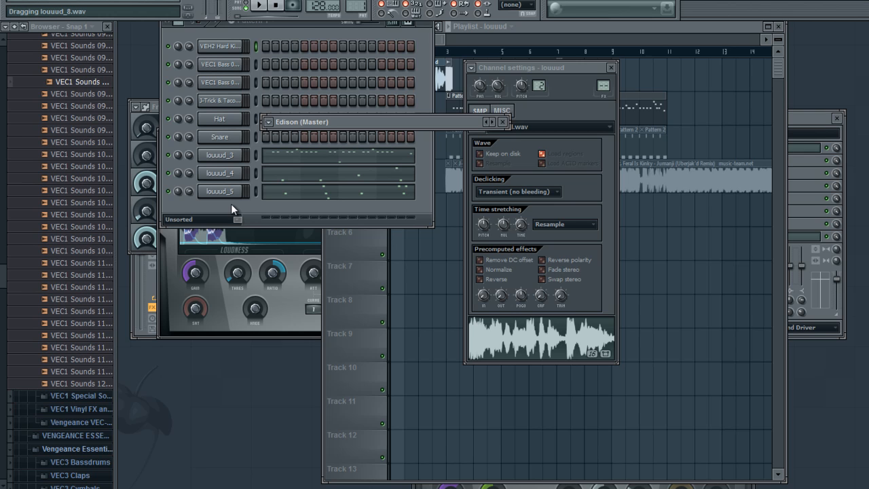
pyautogui.moveTo(231, 203); pyautogui.dragTo(282, 130)
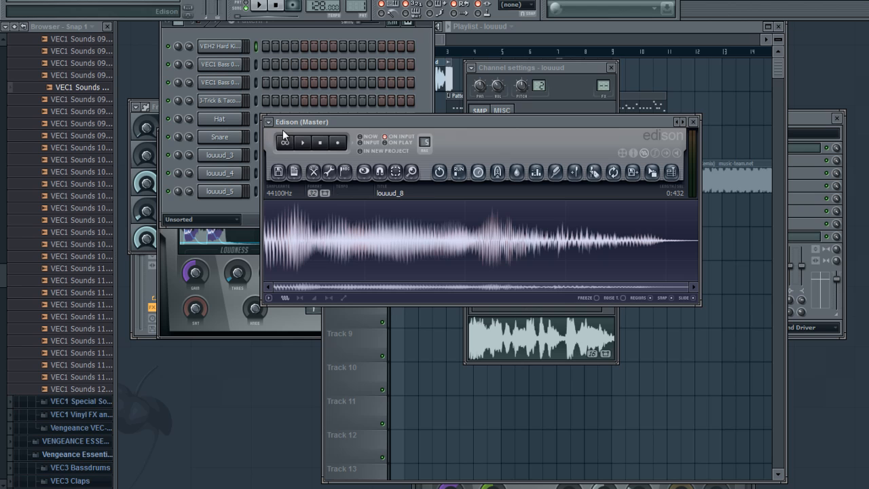
# - Examine the channel settings and waveforms of the louuud_3, louuud_4 and louuud_5 samples
pyautogui.click(222, 158)
pyautogui.click(523, 361)
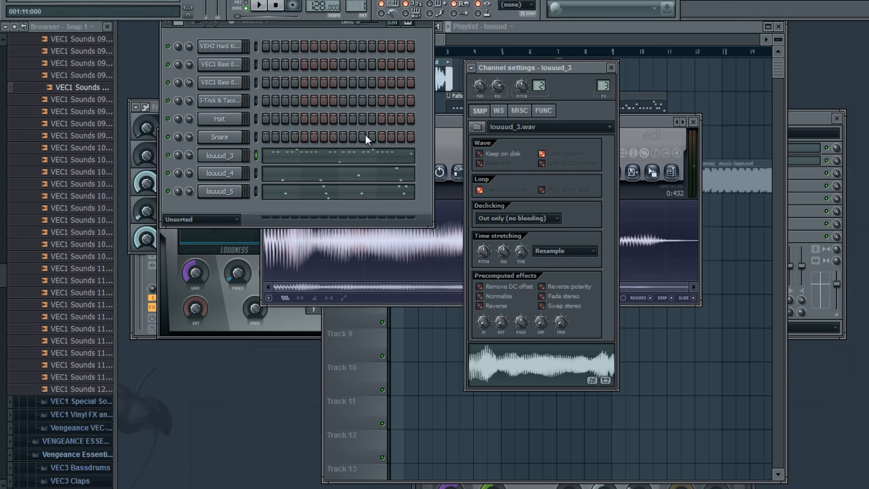
pyautogui.click(229, 174)
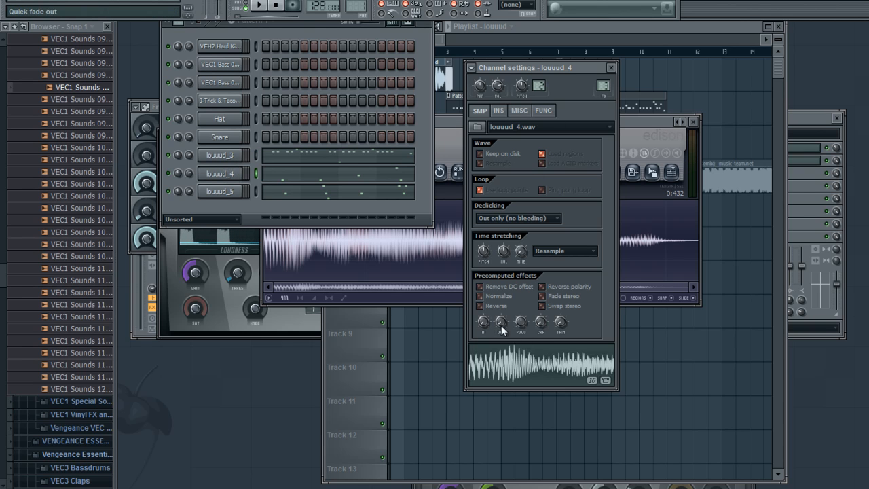
pyautogui.click(224, 193)
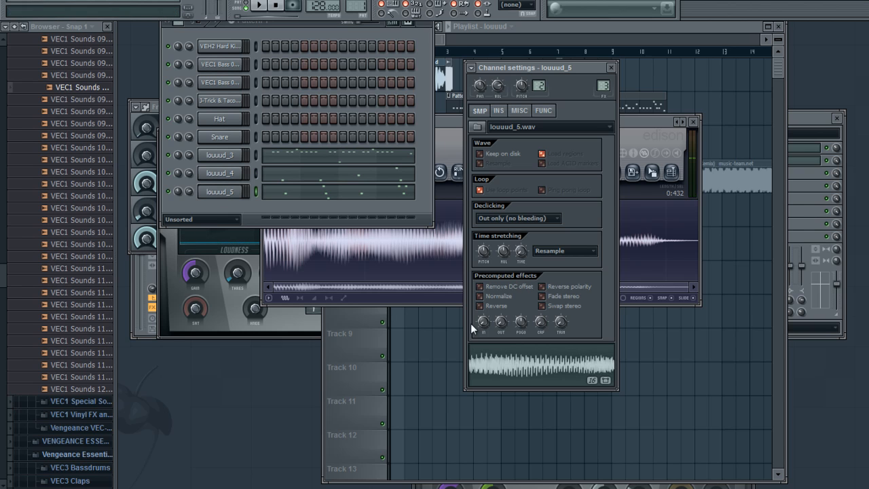
# - Examine the effects on mixer Insert 3, to which louuud_3 is routed, and return to the step sequencer
pyautogui.click(228, 158)
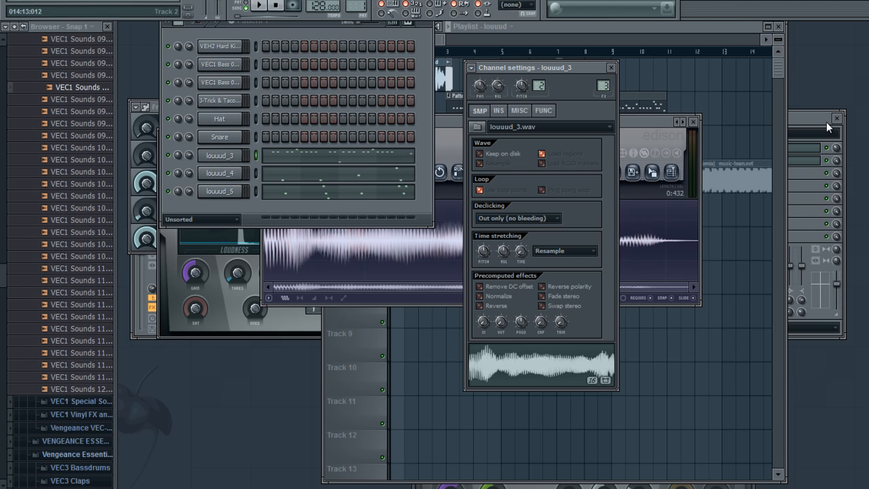
pyautogui.click(801, 120)
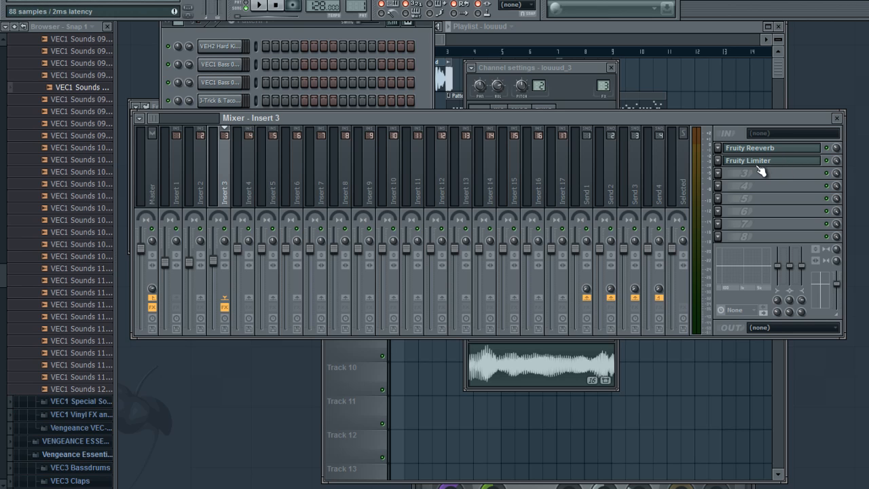
pyautogui.click(421, 69)
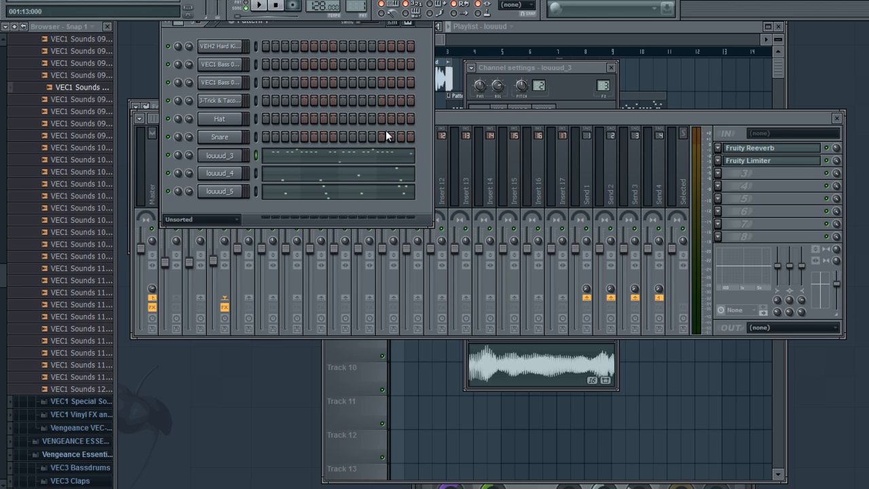
# - Open the louuud_3 piano roll and play back the pattern while viewing its notes
pyautogui.click(346, 159)
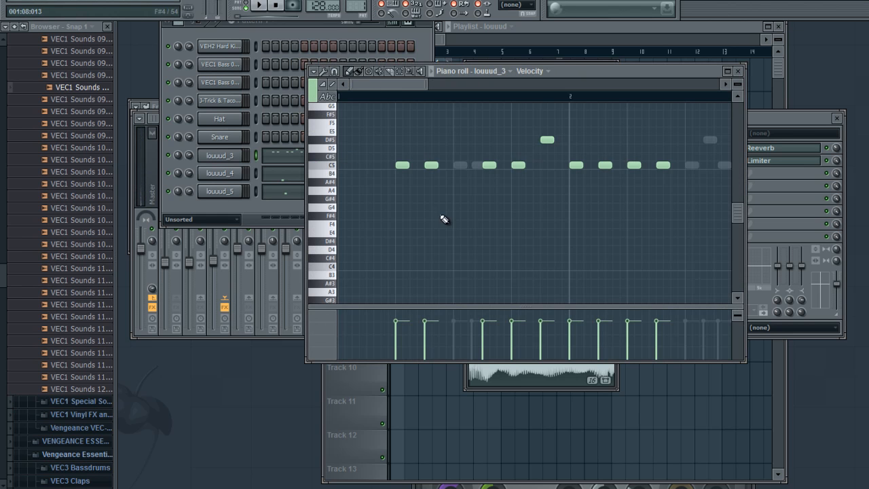
pyautogui.click(398, 163)
pyautogui.press('space')
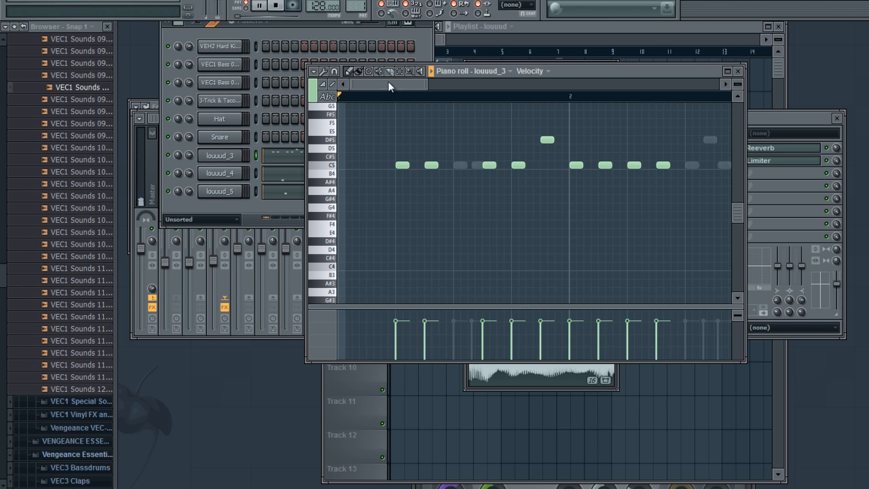
pyautogui.moveTo(383, 85); pyautogui.dragTo(410, 90)
pyautogui.press('space')
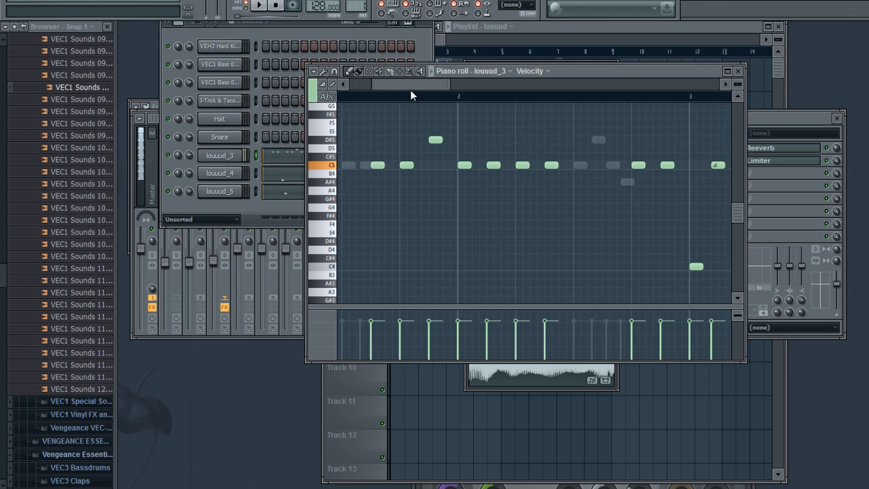
# - Examine the notes of louuud_4 and louuud_5 in their piano rolls while playing the pattern
pyautogui.click(297, 181)
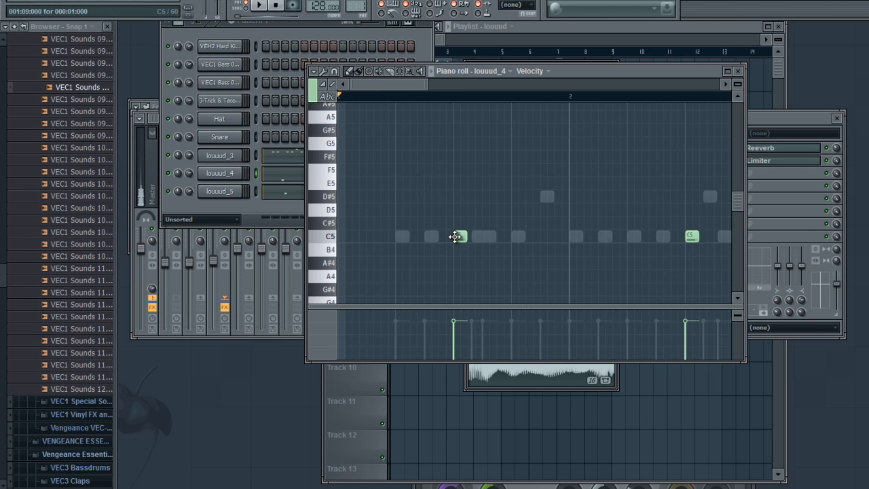
pyautogui.press('space')
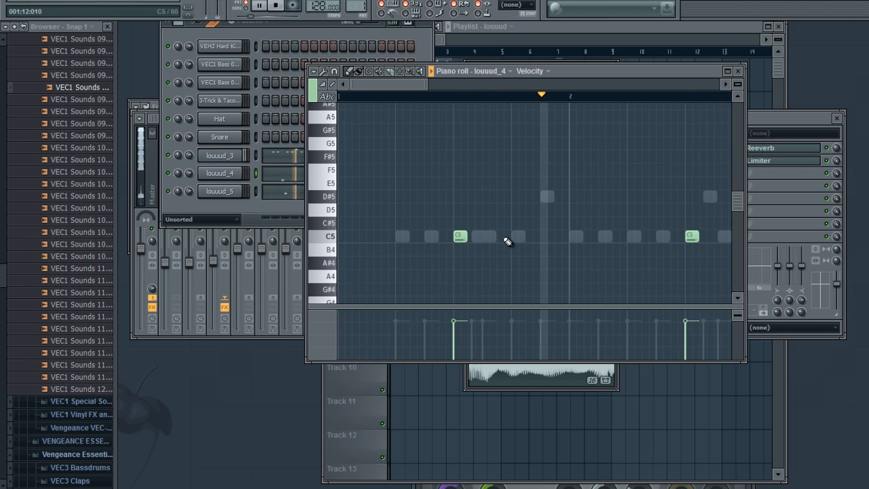
pyautogui.click(275, 197)
pyautogui.click(478, 210)
pyautogui.press('space')
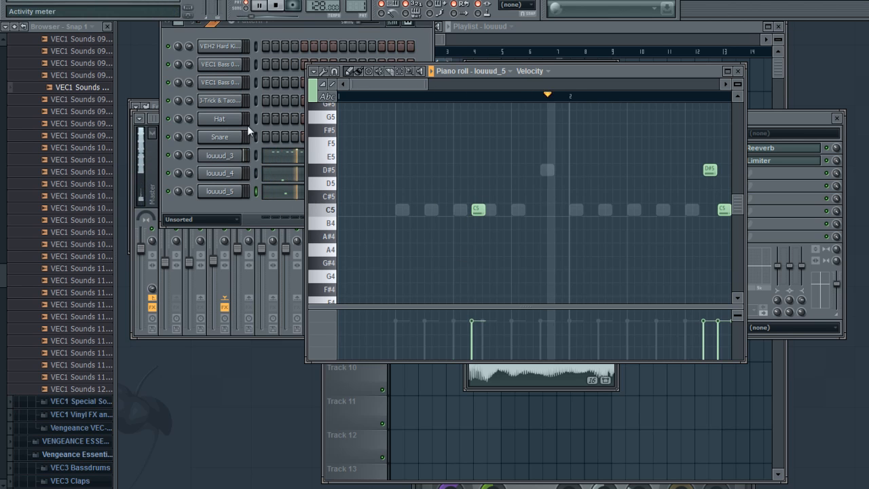
# - Add a C5 note at the very start of the louuud_3 piano roll, removing any stray note
pyautogui.click(289, 159)
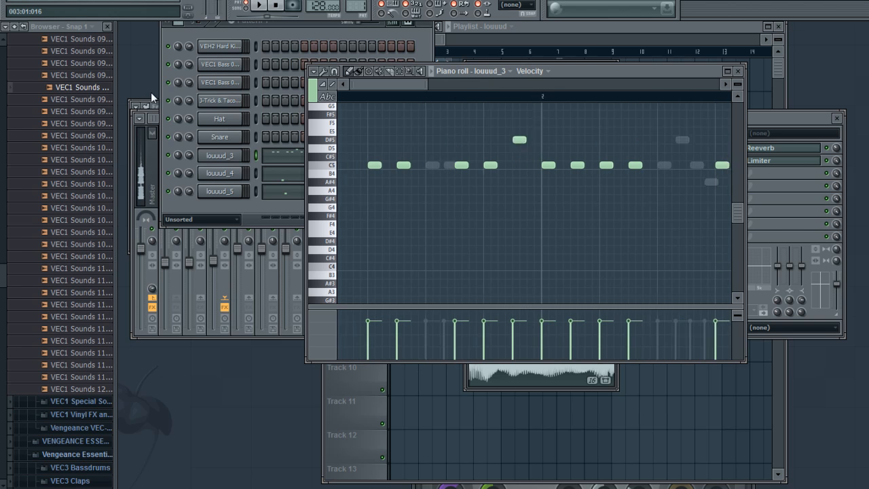
pyautogui.click(344, 165)
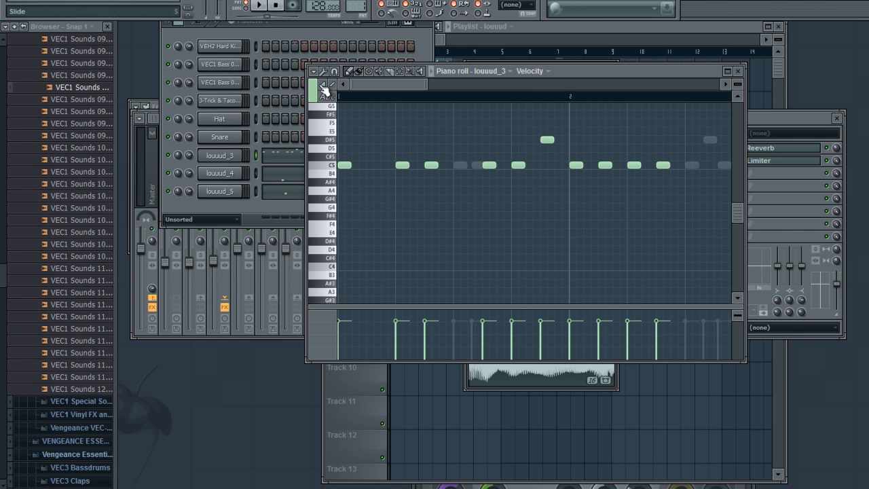
pyautogui.click(355, 241)
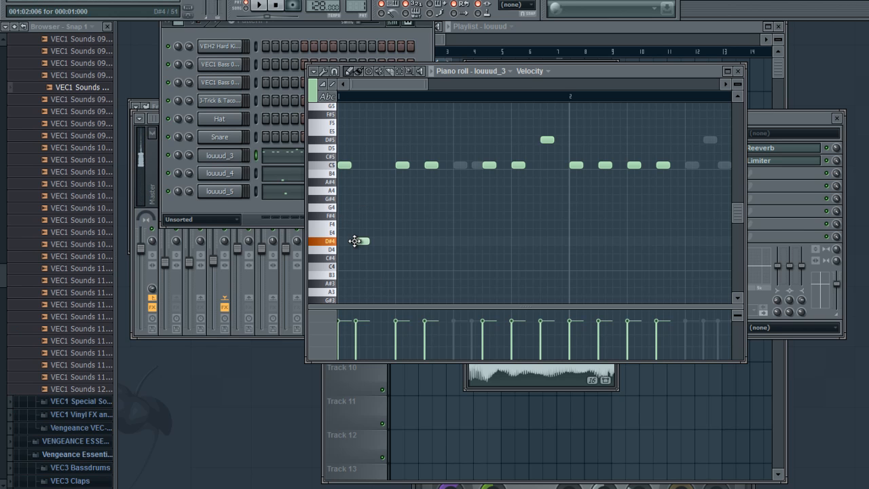
pyautogui.rightClick(360, 241)
# - Place a C4 slide note at the start of the louuud_3 pattern and play it back
pyautogui.click(326, 87)
pyautogui.click(351, 266)
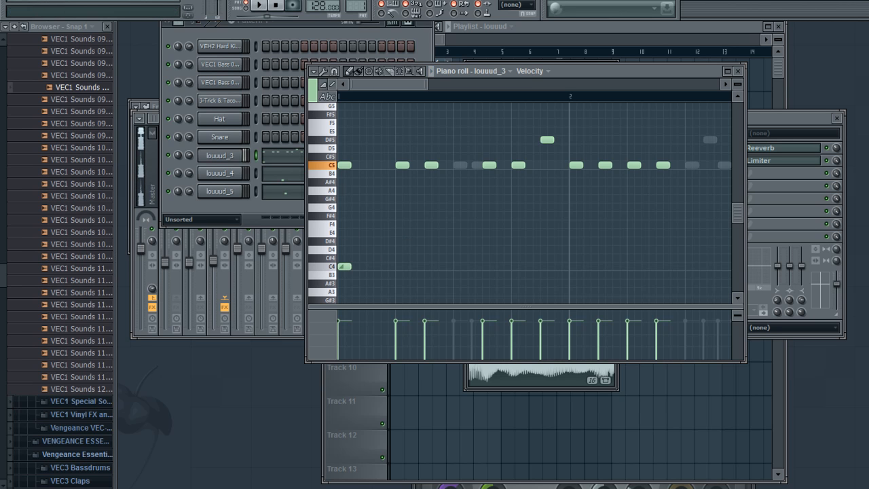
pyautogui.click(258, 6)
pyautogui.press('space')
# - Move the C4 slide note to 001:02:012, play back the pattern, and delete the slide note
pyautogui.moveTo(343, 267); pyautogui.dragTo(365, 269)
pyautogui.press('space')
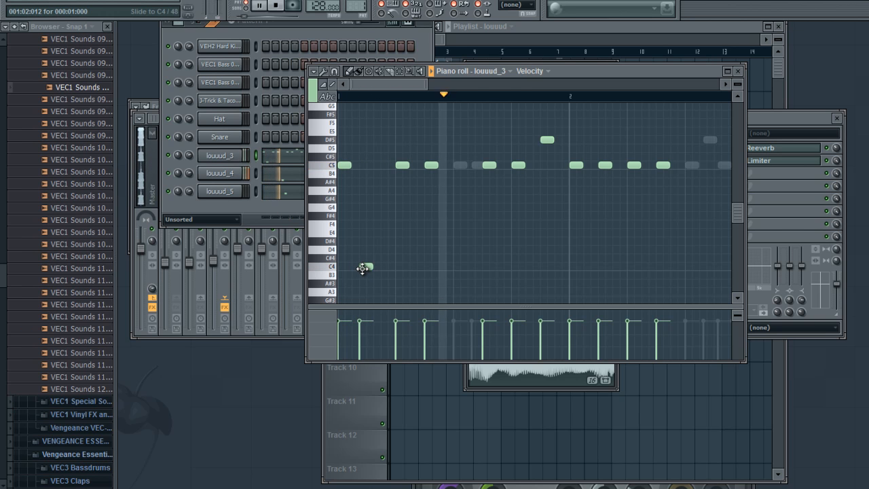
pyautogui.press('space')
pyautogui.rightClick(364, 268)
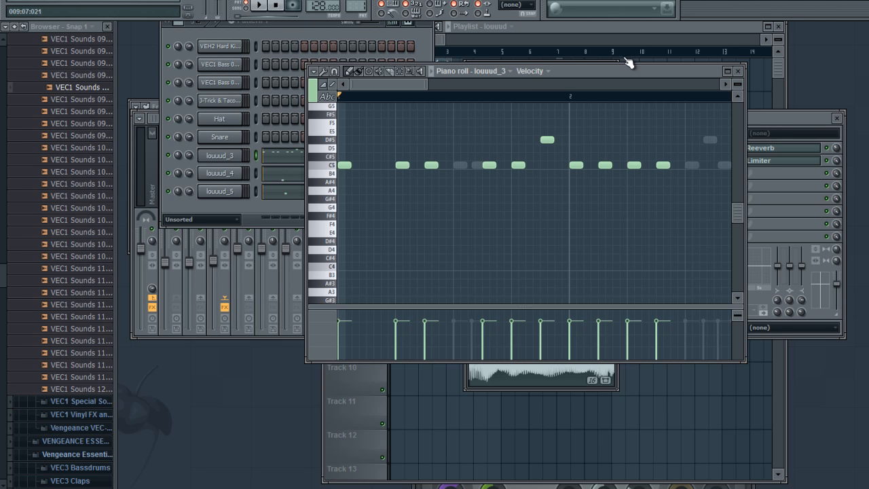
# - Find and preview the highlighted VEC1 Sounds sample in the browser and switch to the empty Pattern 3
pyautogui.click(414, 31)
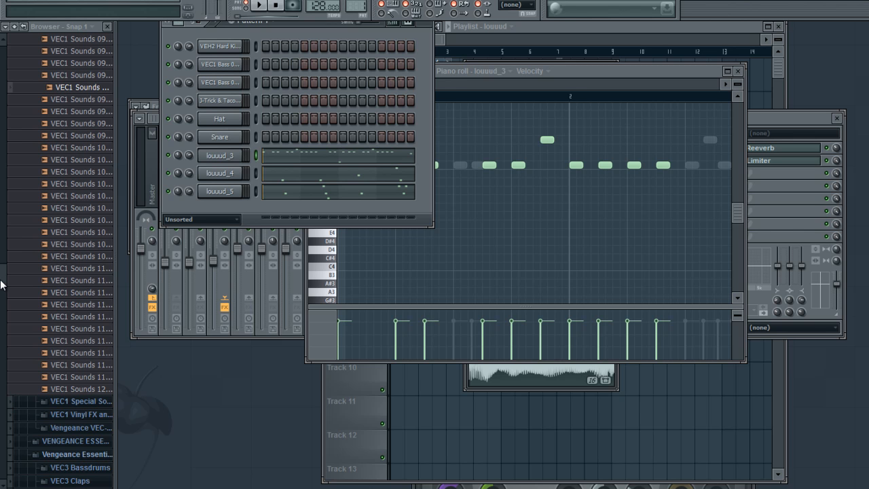
pyautogui.scroll(5, 0, 283)
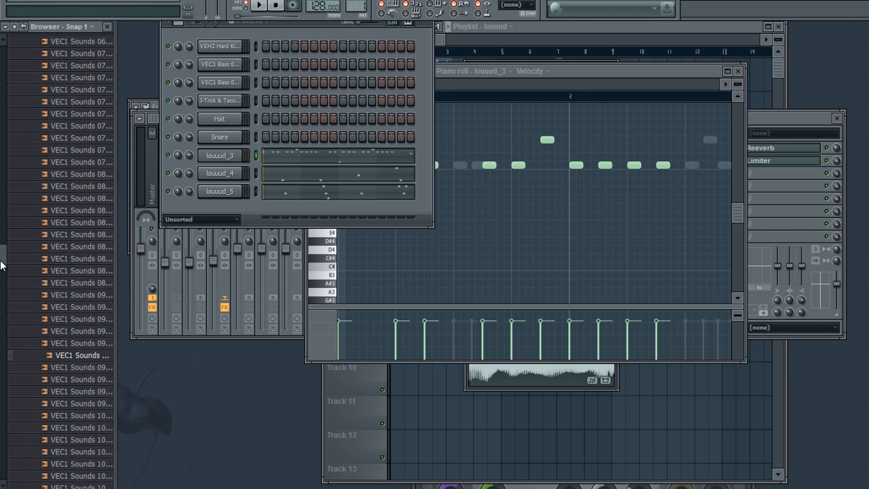
pyautogui.scroll(-2, 0, 279)
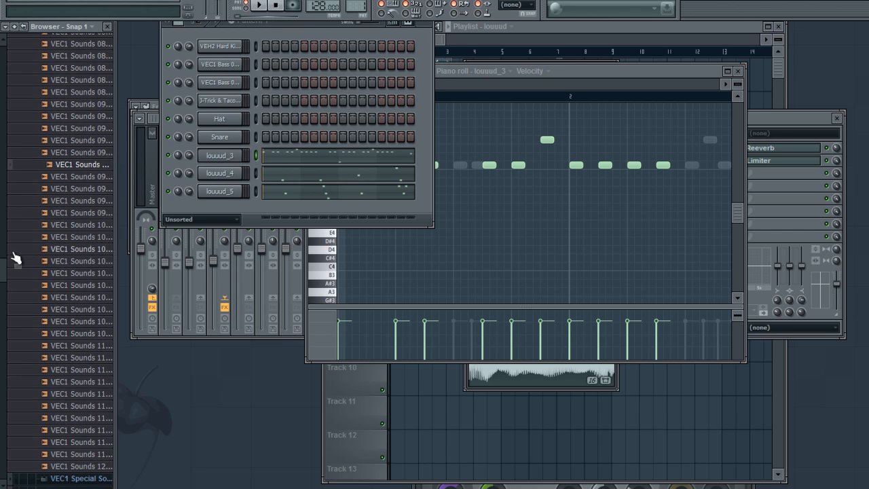
pyautogui.click(58, 167)
pyautogui.scroll(1, 363, 7)
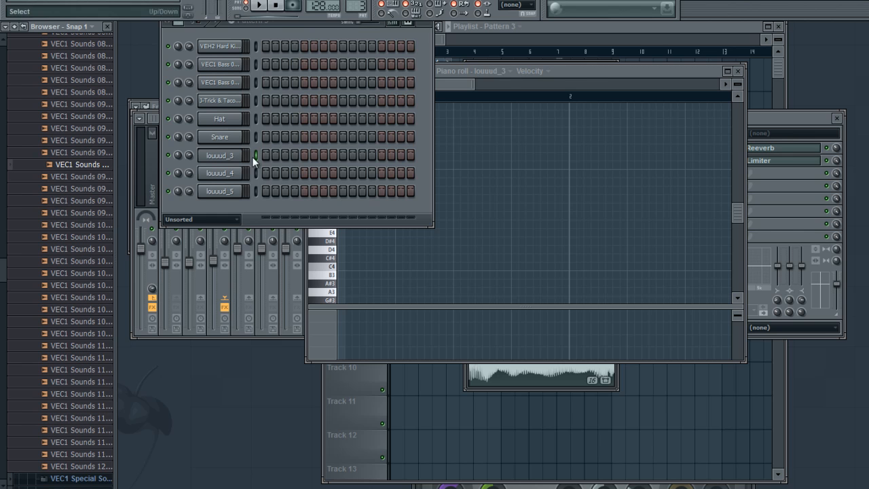
# - Add the VEC1 Sounds 095 F# sample as a new channel below louuud_5 and open its piano roll
pyautogui.moveTo(89, 166); pyautogui.dragTo(219, 207)
pyautogui.rightClick(230, 213)
pyautogui.click(265, 209)
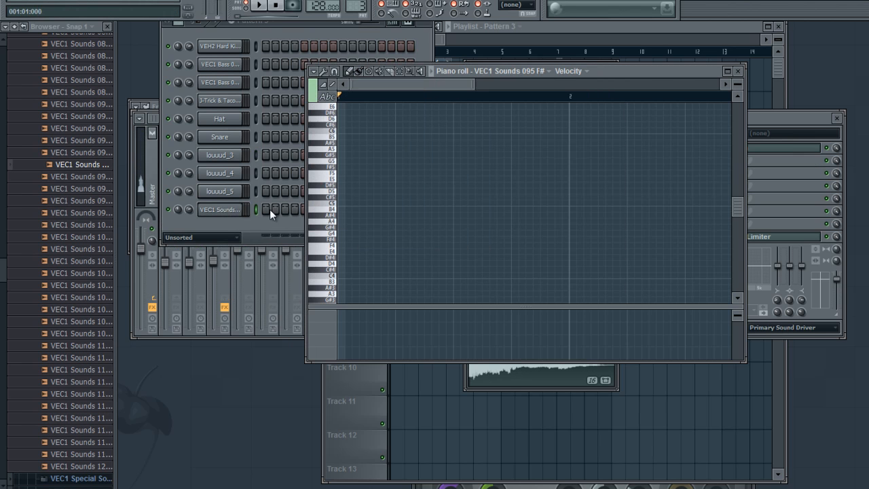
# - Place three consecutive B4 notes from the start of the VEC1 Sounds 095 F# piano roll
pyautogui.rightClick(348, 210)
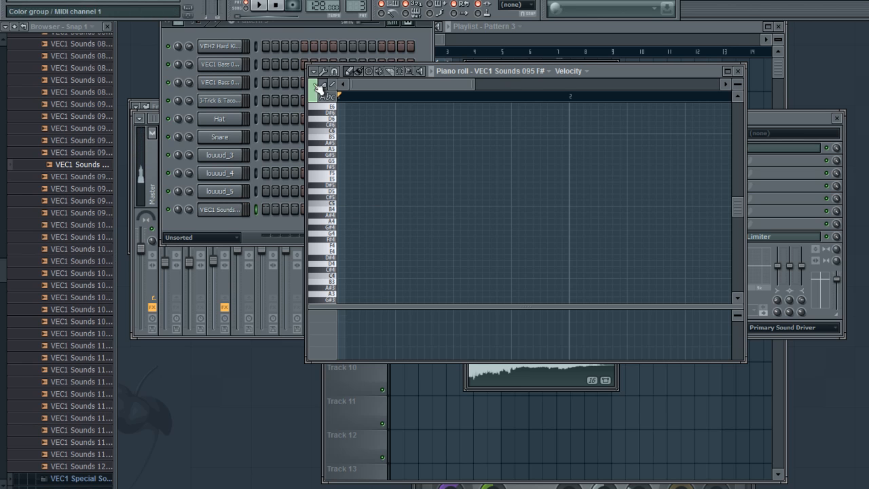
pyautogui.click(345, 212)
pyautogui.click(358, 210)
pyautogui.moveTo(365, 210); pyautogui.dragTo(361, 209)
pyautogui.click(375, 211)
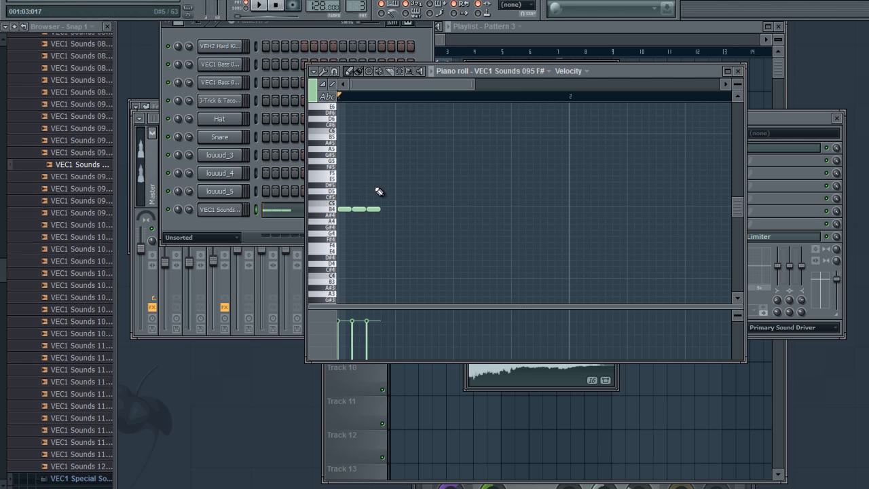
# - Place two D5 notes in the VEC1 Sounds 095 F# piano roll, at steps 4 and 7 of bar 1
pyautogui.click(383, 188)
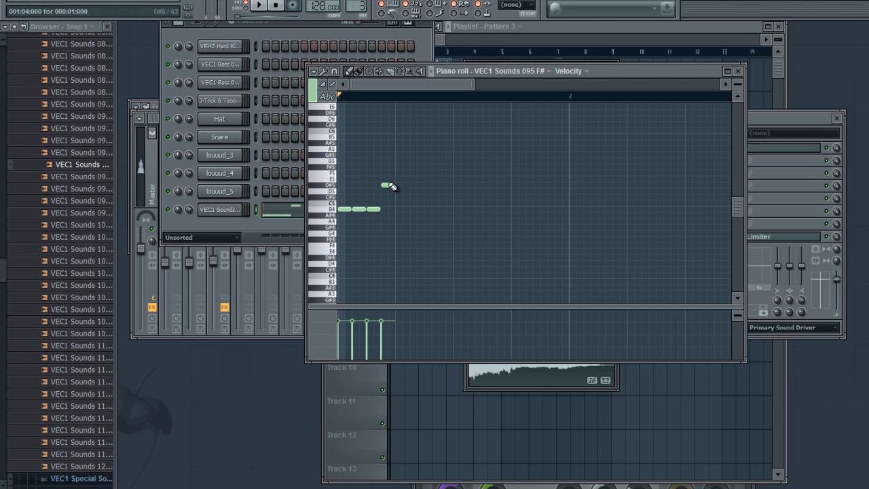
pyautogui.moveTo(387, 184); pyautogui.dragTo(387, 191)
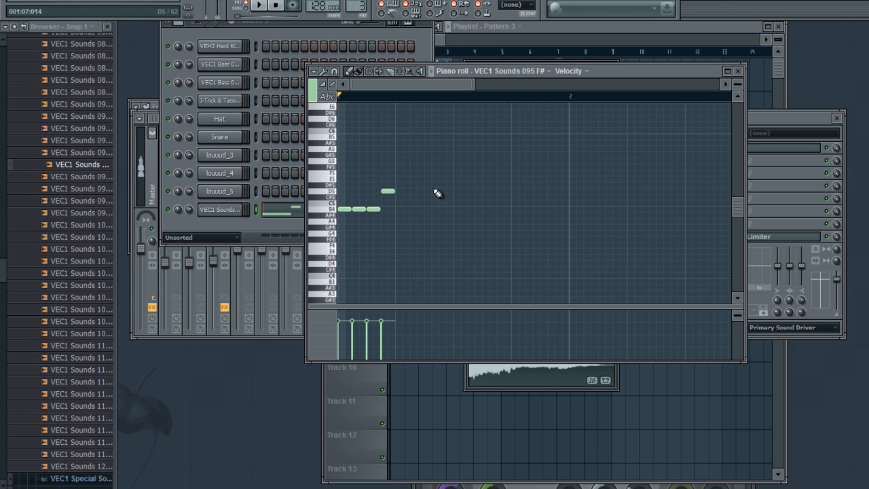
pyautogui.click(419, 191)
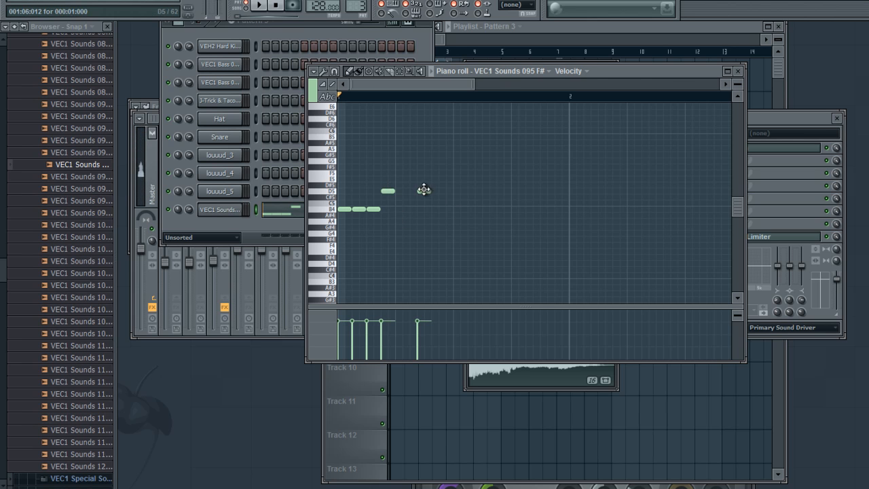
pyautogui.moveTo(422, 191); pyautogui.dragTo(430, 191)
# - Place three consecutive B4 notes at steps 9, 10 and 11 of bar 1
pyautogui.click(459, 209)
pyautogui.click(470, 210)
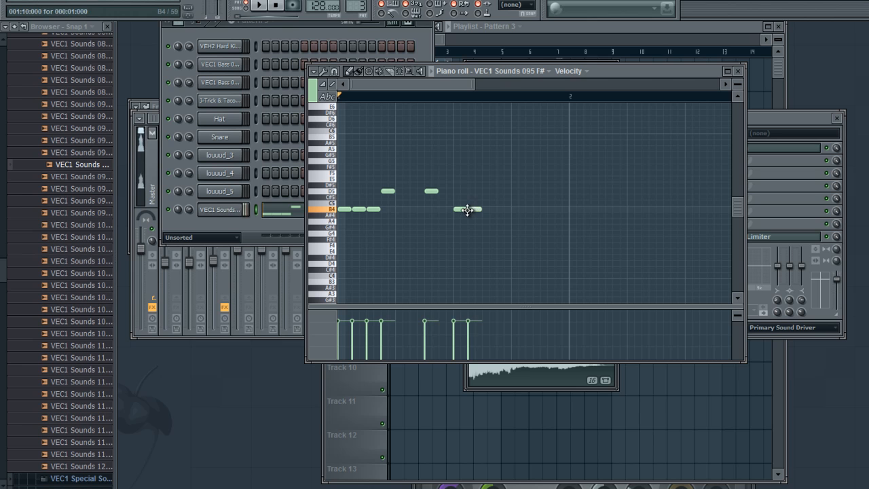
pyautogui.click(484, 210)
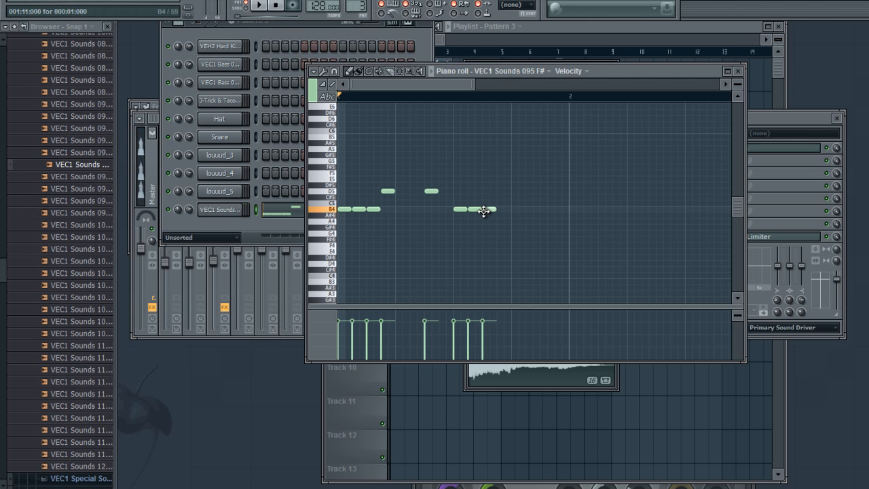
# - Add two E5 notes at steps 13 and 15, move the first to step 12 and play back the melody
pyautogui.click(512, 178)
pyautogui.click(543, 179)
pyautogui.press('space')
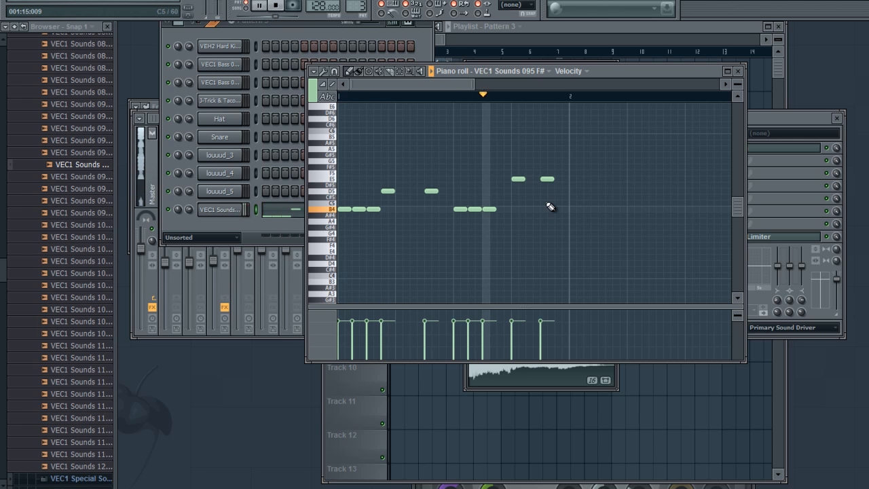
pyautogui.press('space')
pyautogui.moveTo(518, 180); pyautogui.dragTo(501, 180)
pyautogui.press('space')
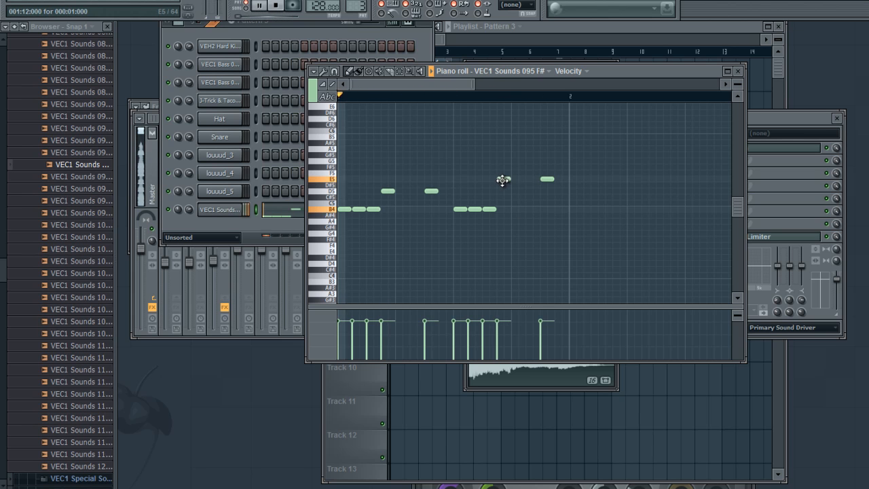
pyautogui.press('space')
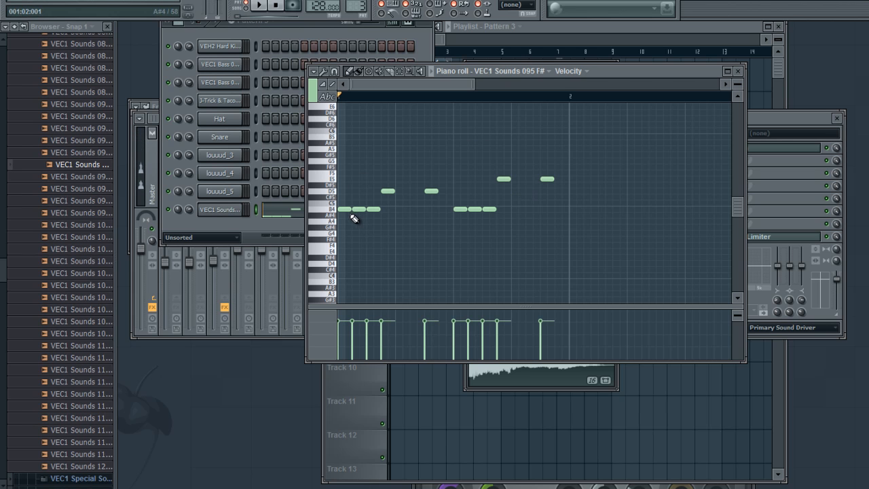
# - Preview several samples in the VVE1 vocal oneshots folder of the browser and collapse the folder
pyautogui.moveTo(1, 273); pyautogui.dragTo(1, 315)
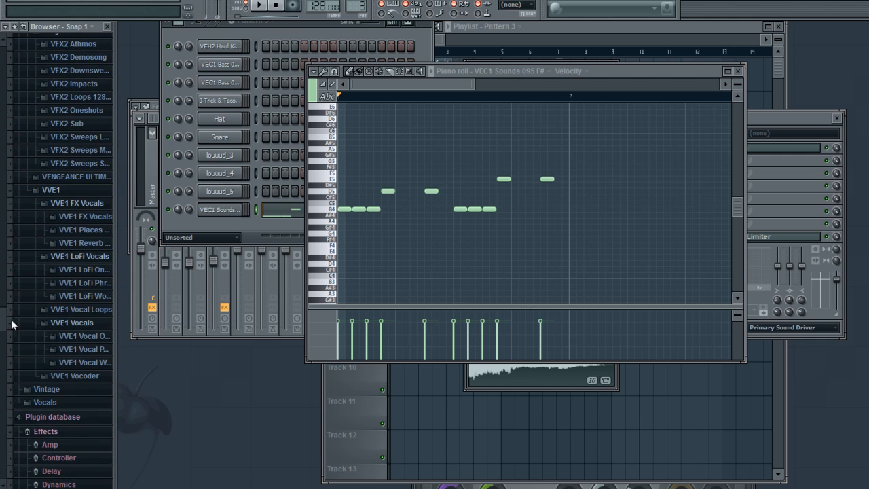
pyautogui.click(104, 337)
pyautogui.click(70, 113)
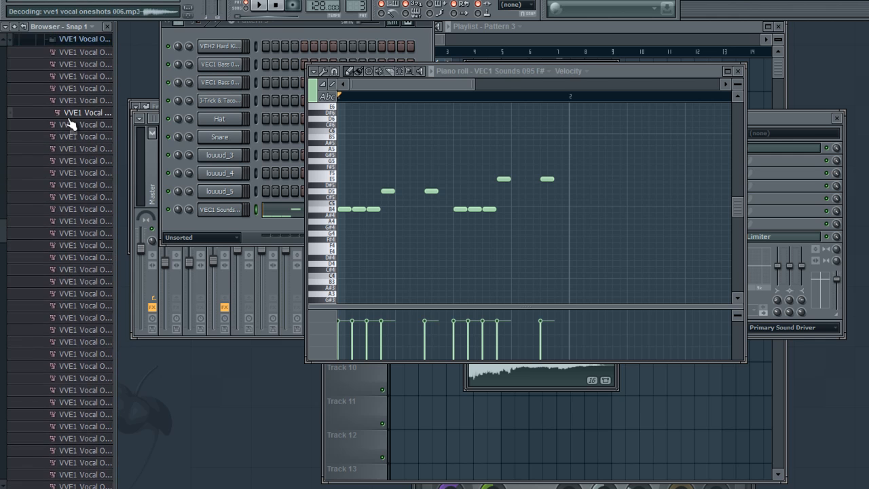
pyautogui.click(72, 125)
pyautogui.click(75, 102)
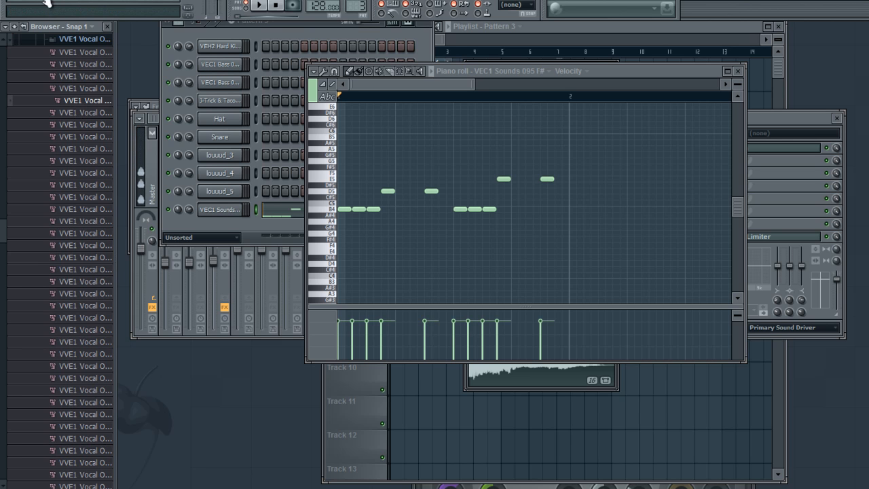
pyautogui.scroll(3, 2, 241)
pyautogui.scroll(2, 2, 241)
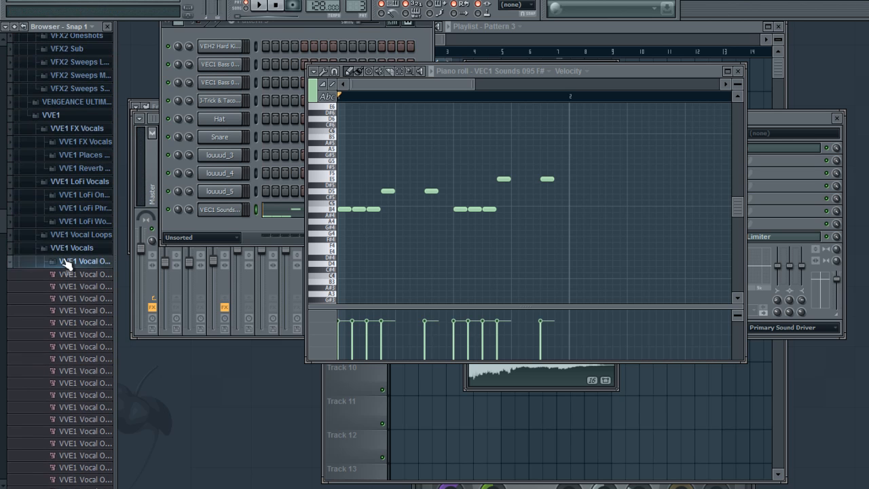
pyautogui.click(65, 262)
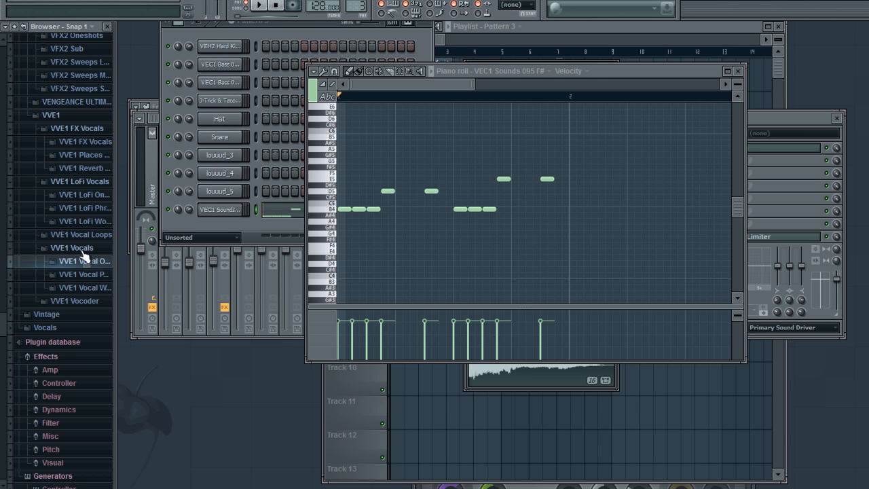
# - Delete every note from the VEC1 Sounds 095 F# piano roll
pyautogui.rightClick(547, 179)
pyautogui.rightClick(503, 179)
pyautogui.rightClick(489, 209)
pyautogui.rightClick(474, 209)
pyautogui.rightClick(460, 210)
pyautogui.rightClick(431, 192)
pyautogui.rightClick(388, 192)
pyautogui.rightClick(374, 209)
pyautogui.rightClick(359, 209)
pyautogui.rightClick(347, 210)
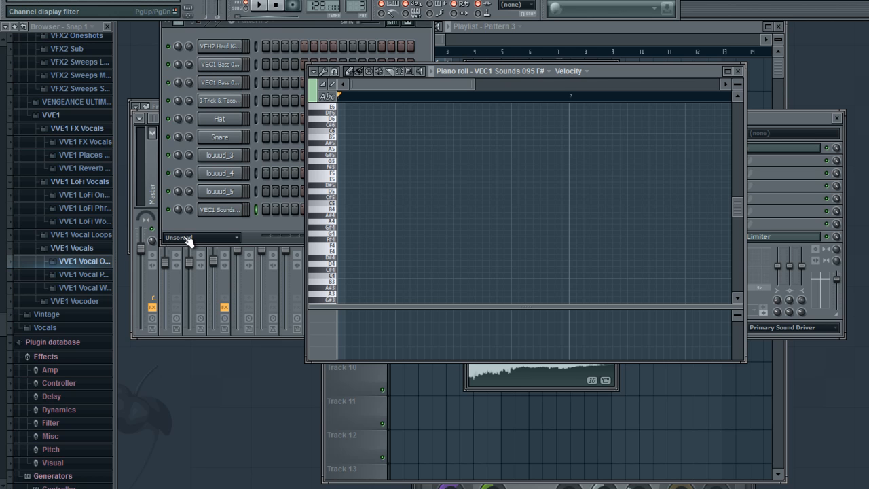
# - Examine the effects loaded on mixer track Insert 3
pyautogui.click(754, 120)
pyautogui.click(232, 188)
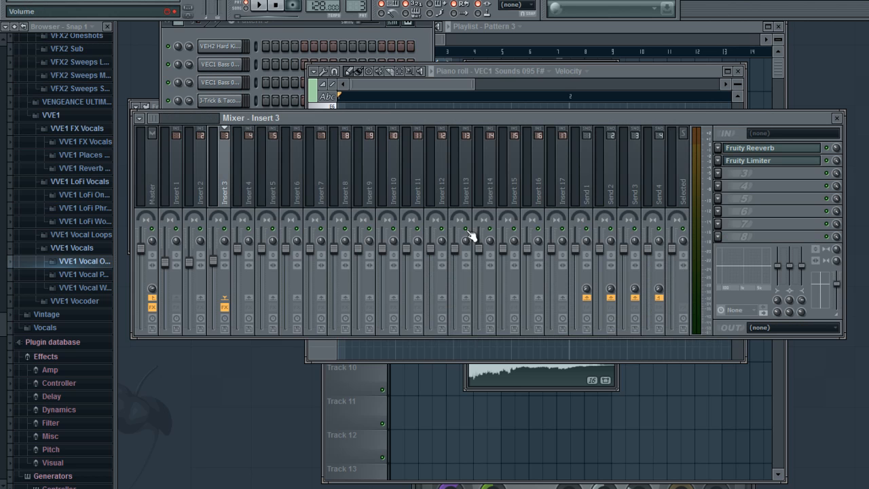
# - Show the Audio clips channel group and open the louuud clip's channel settings
pyautogui.click(426, 44)
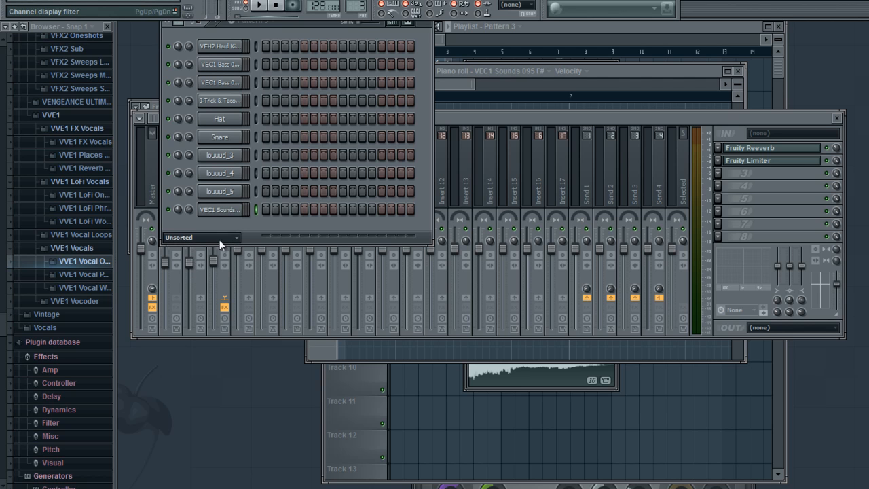
pyautogui.click(203, 262)
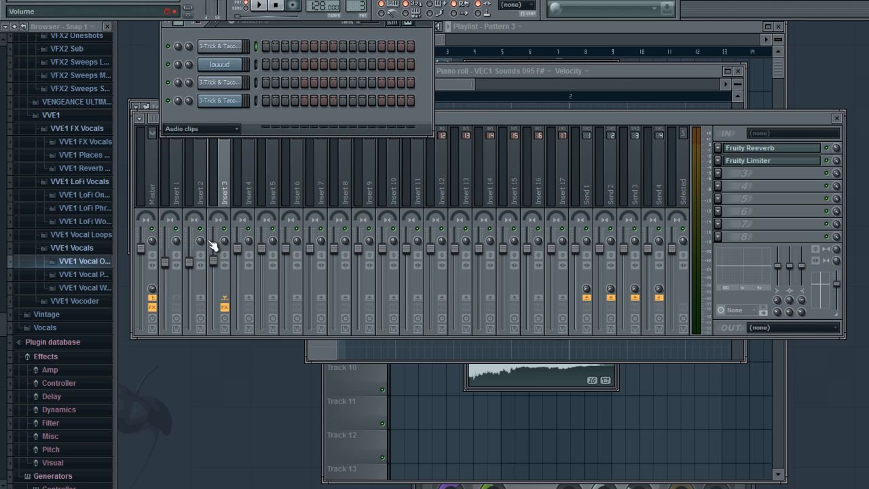
pyautogui.click(220, 66)
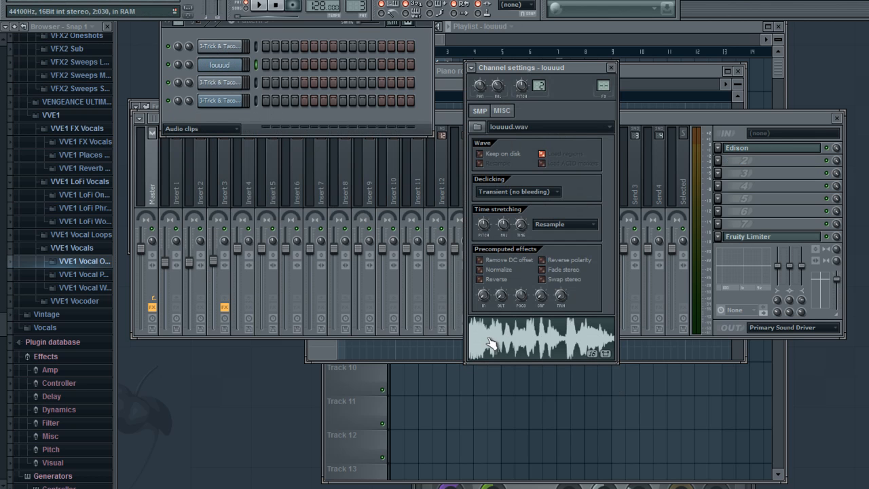
# - Show the Unsorted channel group again and add a Fruity Slicer channel
pyautogui.click(215, 129)
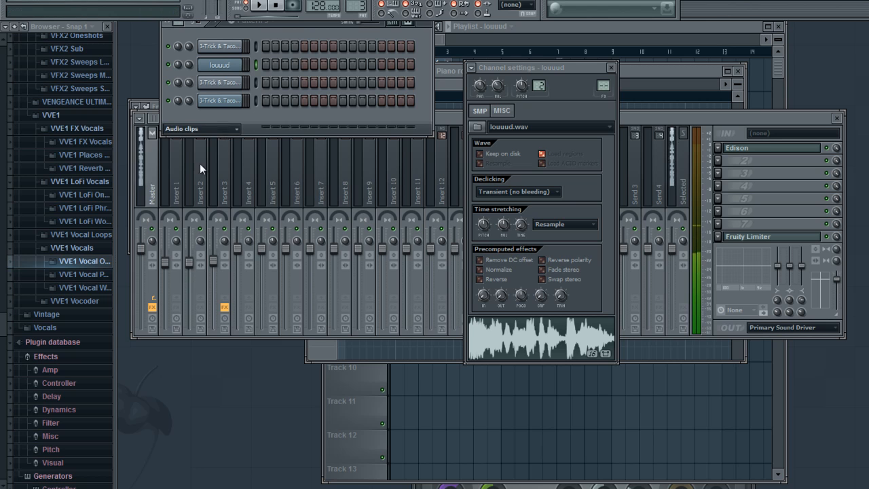
pyautogui.click(202, 170)
pyautogui.click(58, 2)
pyautogui.moveTo(102, 8)
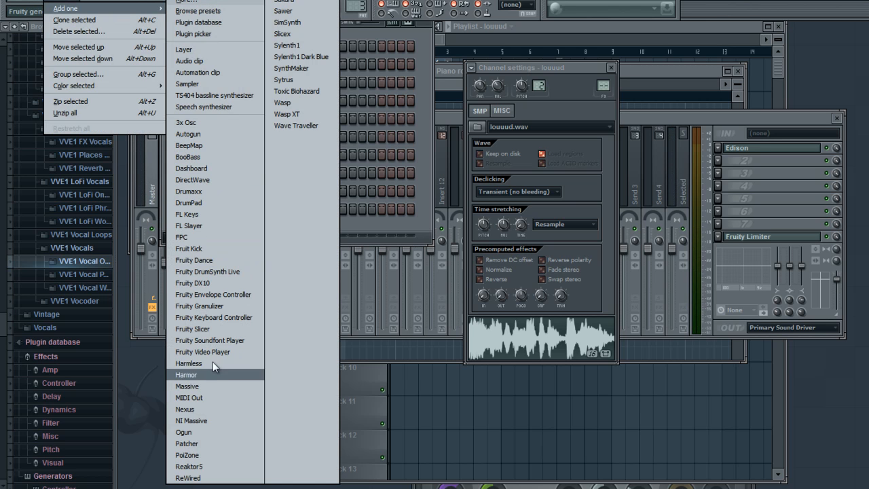
pyautogui.click(207, 329)
# - Open the louuud sample in Edison, select all of it and load it into the Fruity Slicer channel
pyautogui.rightClick(514, 336)
pyautogui.click(570, 365)
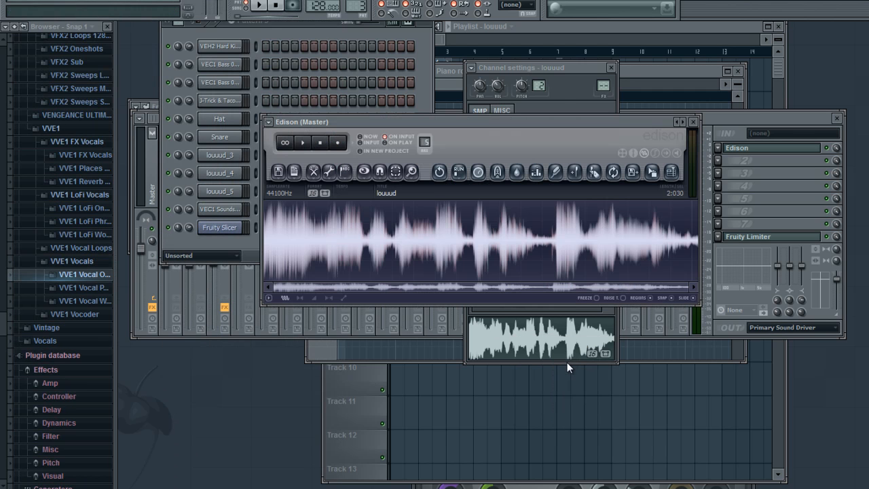
pyautogui.click(235, 230)
pyautogui.click(444, 241)
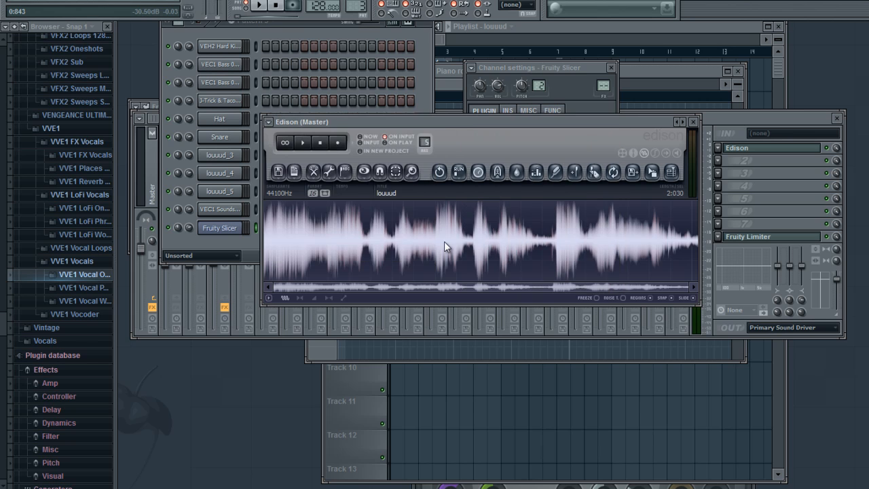
pyautogui.moveTo(444, 118); pyautogui.dragTo(439, 247)
pyautogui.hotkey('ctrl', 'a')
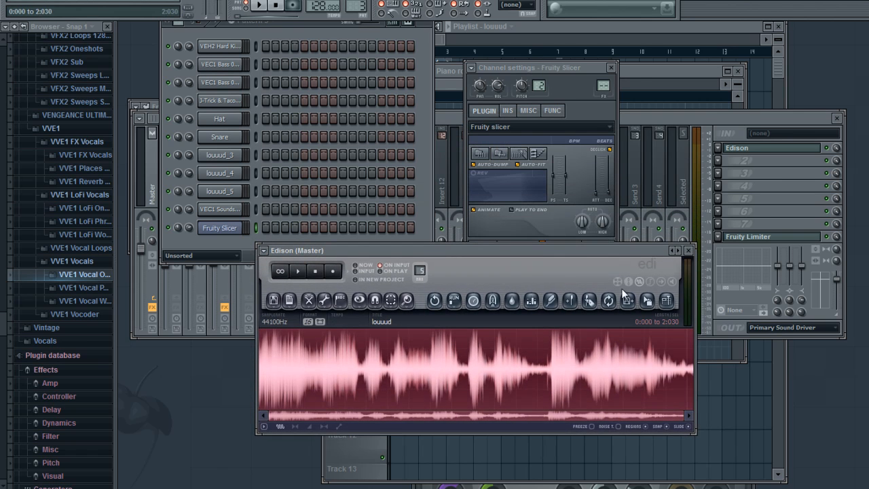
pyautogui.moveTo(650, 299); pyautogui.dragTo(508, 175)
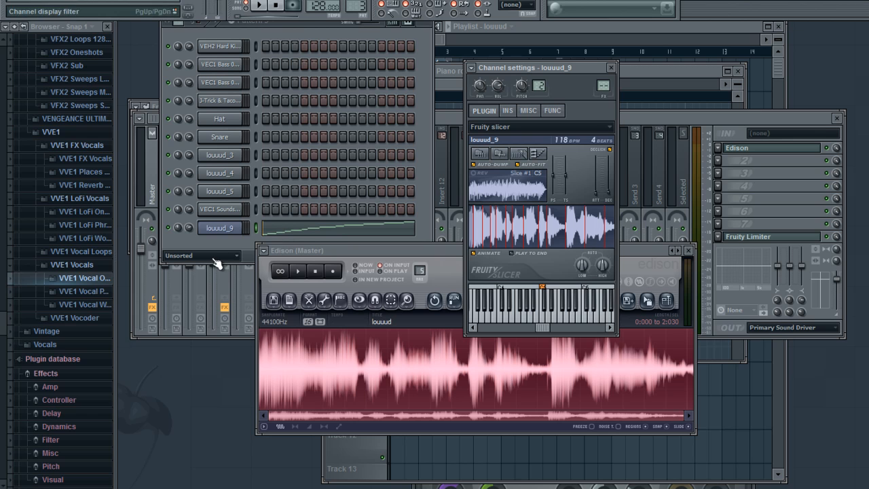
# - Try a C5 note at the start of louuud_3's piano roll with louuud_9 muted and play the pattern
pyautogui.click(228, 156)
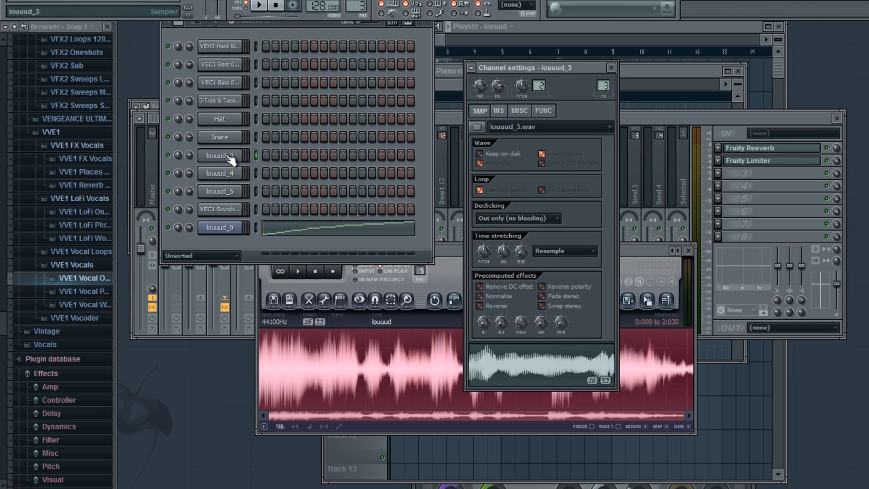
pyautogui.rightClick(246, 157)
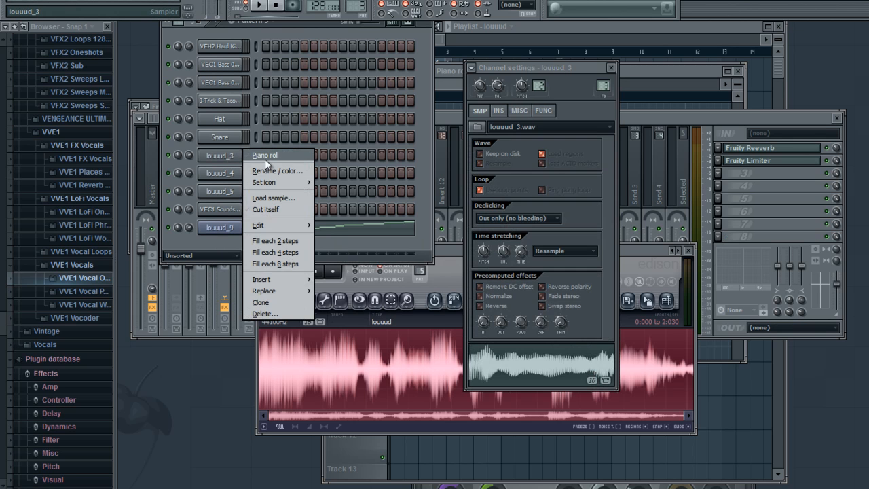
pyautogui.click(265, 157)
pyautogui.moveTo(348, 203); pyautogui.dragTo(334, 202)
pyautogui.click(166, 233)
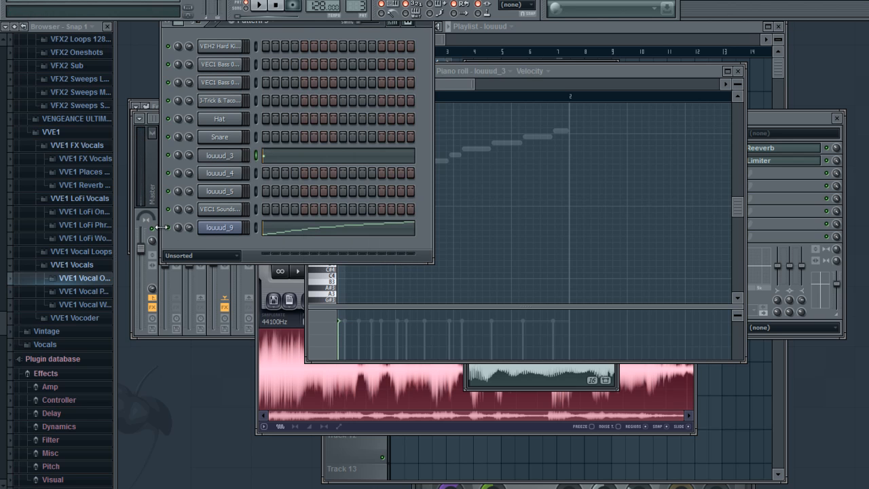
pyautogui.click(475, 83)
pyautogui.moveTo(343, 203)
pyautogui.mouseDown()
pyautogui.moveTo(359, 214)
pyautogui.moveTo(349, 202)
pyautogui.moveTo(391, 204)
pyautogui.moveTo(340, 203)
pyautogui.moveTo(352, 213)
pyautogui.moveTo(344, 212)
pyautogui.mouseUp()
pyautogui.press('space')
pyautogui.press('space')
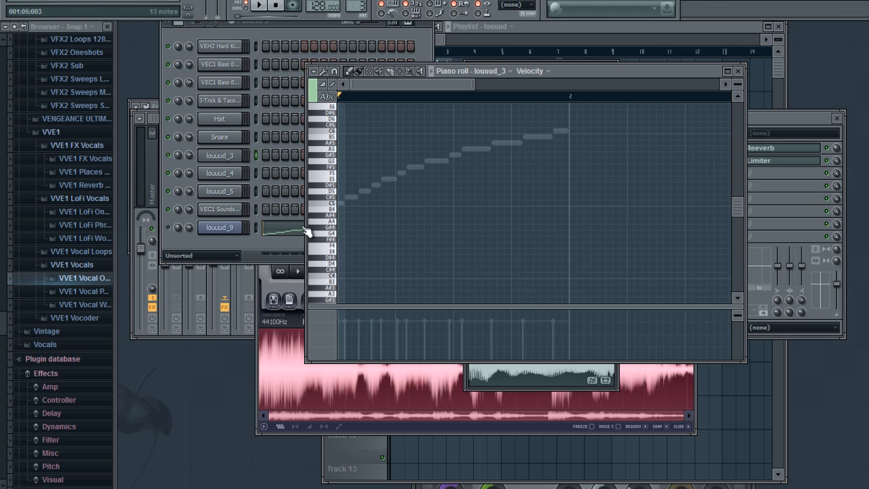
# - Open the louuud_9 piano roll, unmute the channel and play back its slices
pyautogui.click(279, 233)
pyautogui.press('space')
pyautogui.press('space')
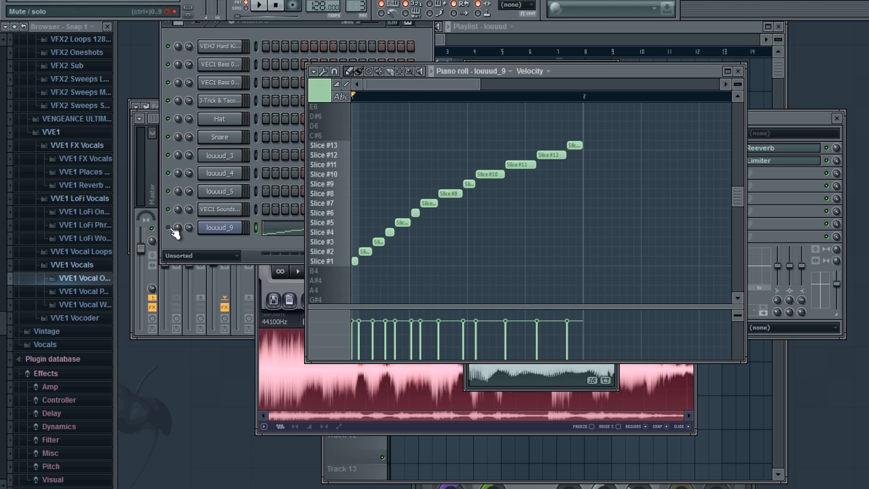
pyautogui.click(175, 233)
pyautogui.press('space')
pyautogui.click(457, 83)
pyautogui.press('space')
# - Delete the Slice #1, #2, #6 and #7 notes and lower the Slice #4 and #5 notes to Slice #2 and #3
pyautogui.rightClick(355, 261)
pyautogui.rightClick(365, 251)
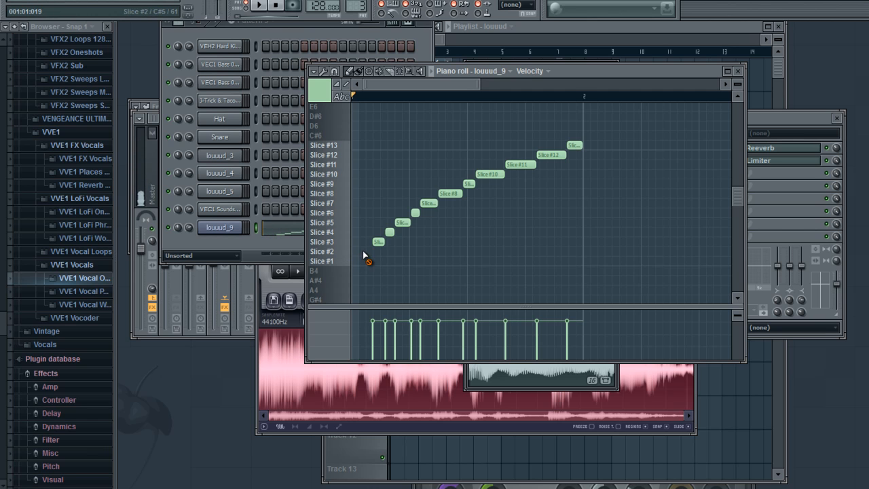
pyautogui.moveTo(389, 231)
pyautogui.mouseDown()
pyautogui.moveTo(390, 261)
pyautogui.moveTo(399, 242)
pyautogui.mouseUp()
pyautogui.rightClick(414, 214)
pyautogui.rightClick(423, 202)
# - Move and add notes between Slice #6 and Slice #13 in the second half of the bar and play back the pattern
pyautogui.moveTo(444, 193)
pyautogui.mouseDown()
pyautogui.moveTo(415, 193)
pyautogui.moveTo(494, 213)
pyautogui.mouseUp()
pyautogui.click(427, 212)
pyautogui.click(447, 174)
pyautogui.click(509, 183)
pyautogui.click(475, 136)
pyautogui.moveTo(511, 164); pyautogui.dragTo(470, 148)
pyautogui.press('space')
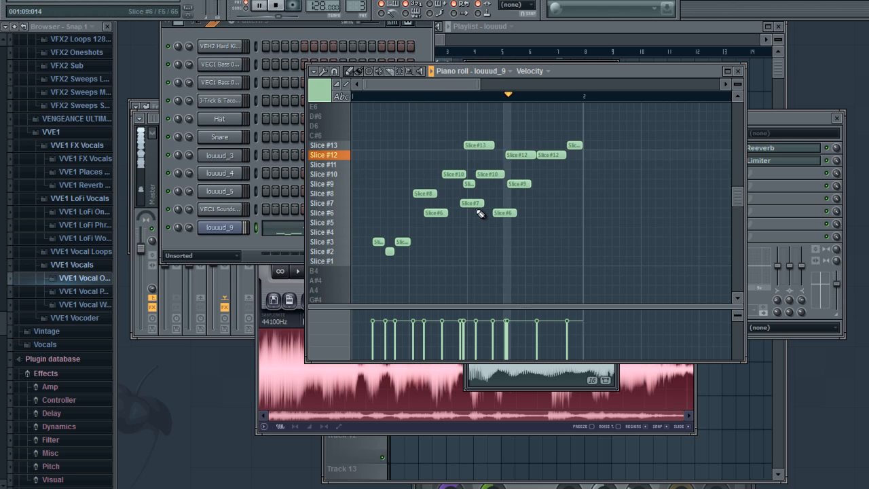
pyautogui.press('space')
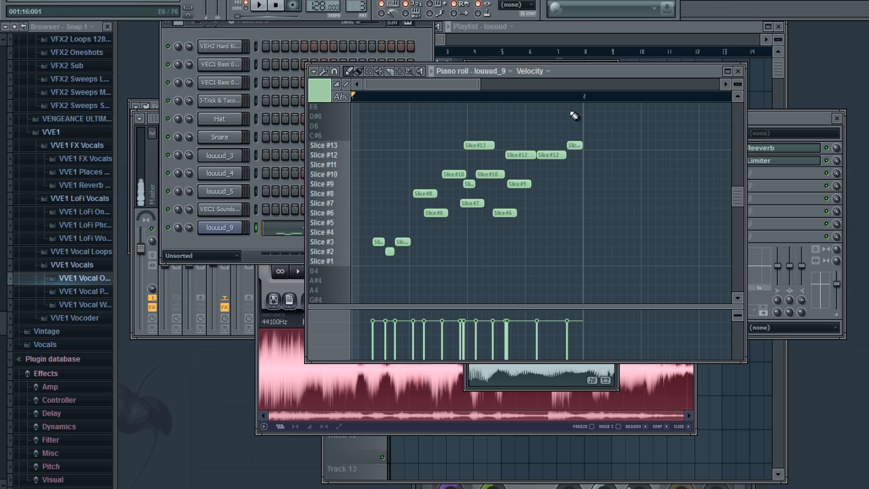
# - Reslice the louuud_9 sample in Fruity Slicer at every 1/2 beat
pyautogui.click(224, 230)
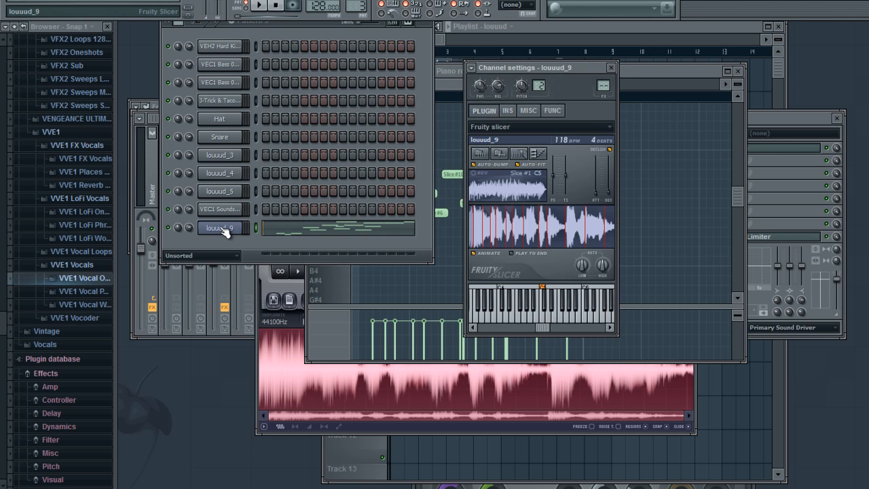
pyautogui.click(521, 153)
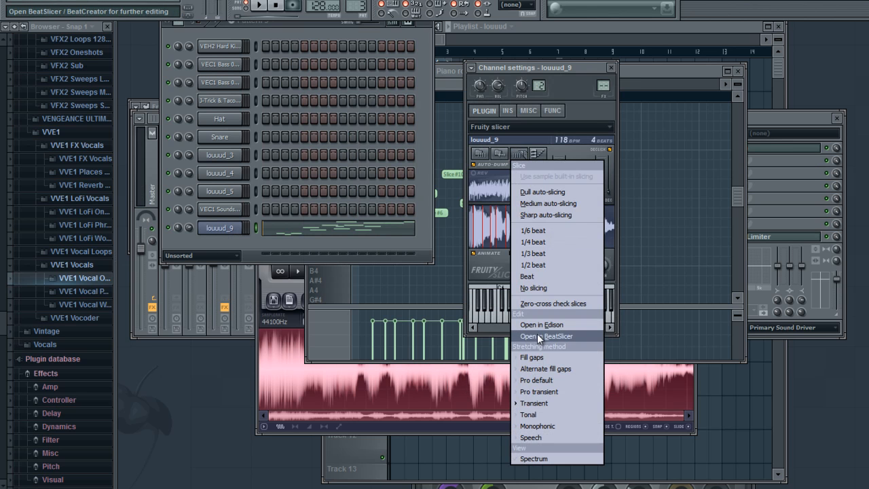
pyautogui.click(533, 264)
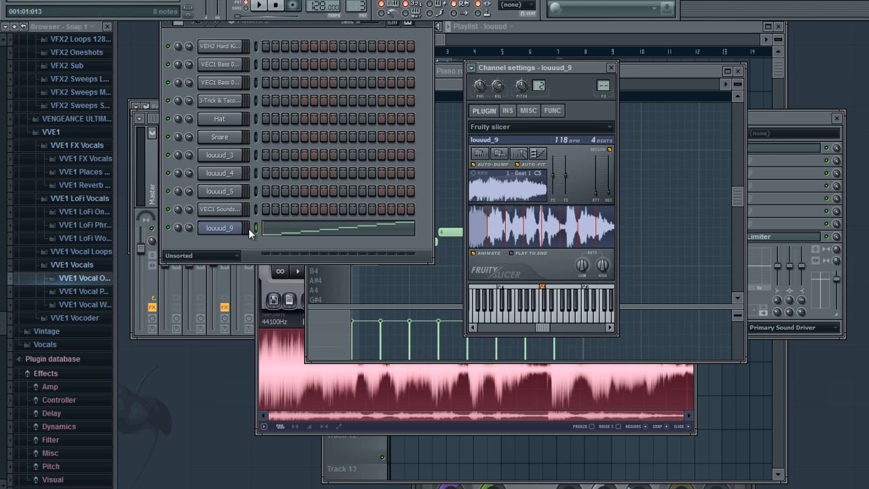
# - Open the louuud_9 piano roll and delete all eight slice notes
pyautogui.click(370, 237)
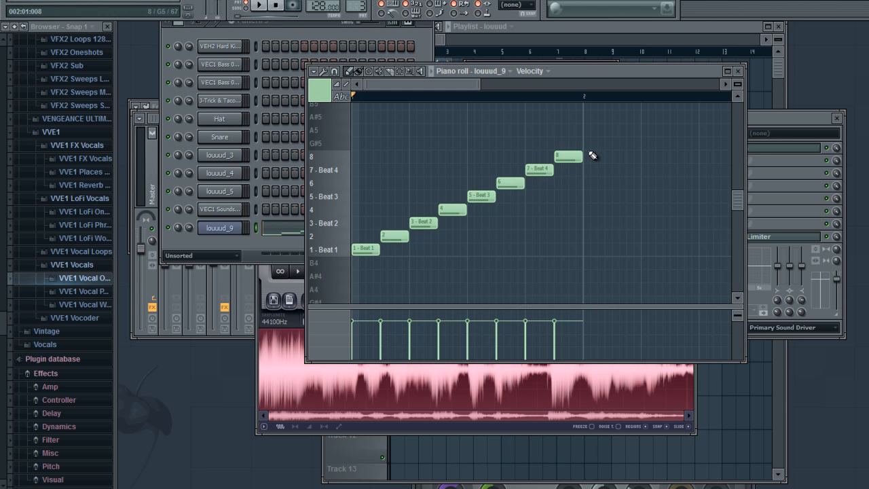
pyautogui.moveTo(591, 154); pyautogui.dragTo(398, 248)
pyautogui.rightClick(375, 249)
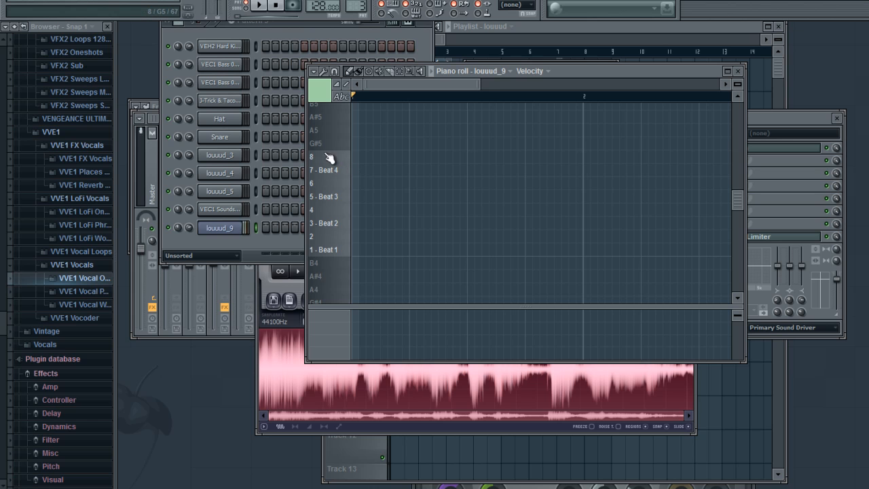
# - Place four short slice 8 notes from the start of the bar, add a longer slice 8 note after them, and play the pattern
pyautogui.click(374, 160)
pyautogui.moveTo(381, 160); pyautogui.dragTo(359, 166)
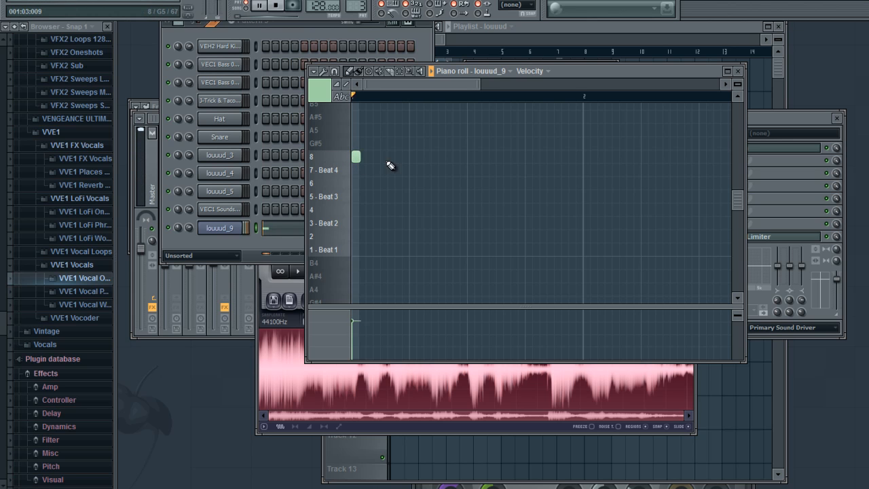
pyautogui.click(367, 158)
pyautogui.click(382, 157)
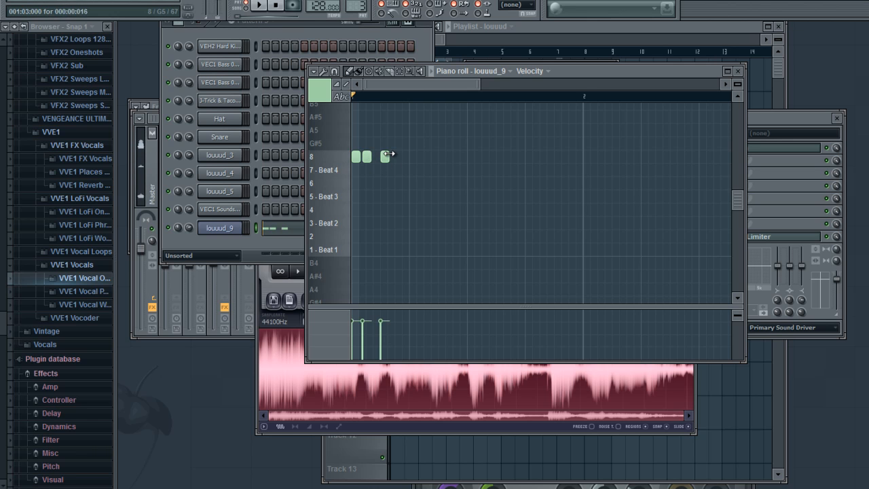
pyautogui.click(399, 157)
pyautogui.press('space')
pyautogui.click(412, 158)
pyautogui.moveTo(418, 158); pyautogui.dragTo(438, 165)
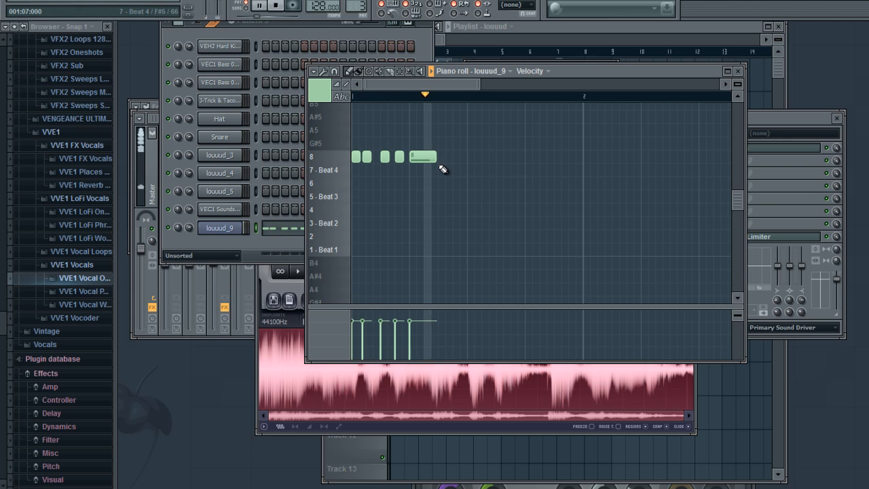
pyautogui.moveTo(435, 157); pyautogui.dragTo(450, 157)
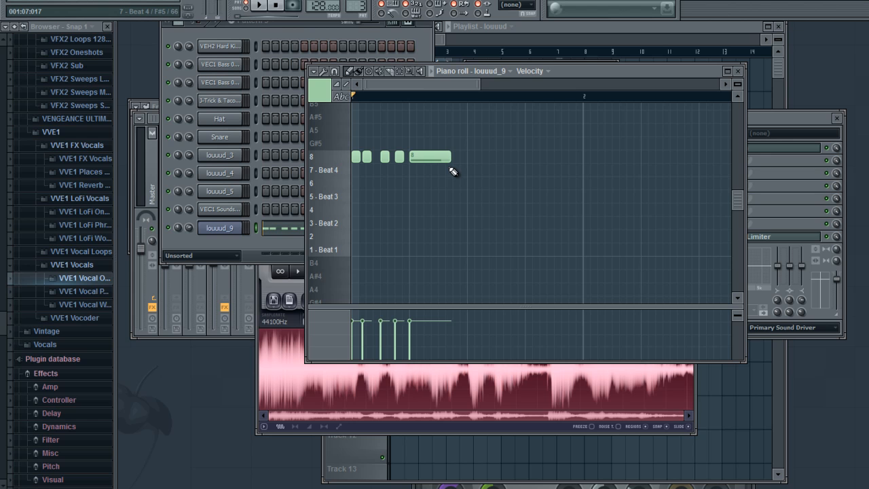
pyautogui.click(517, 56)
pyautogui.click(532, 30)
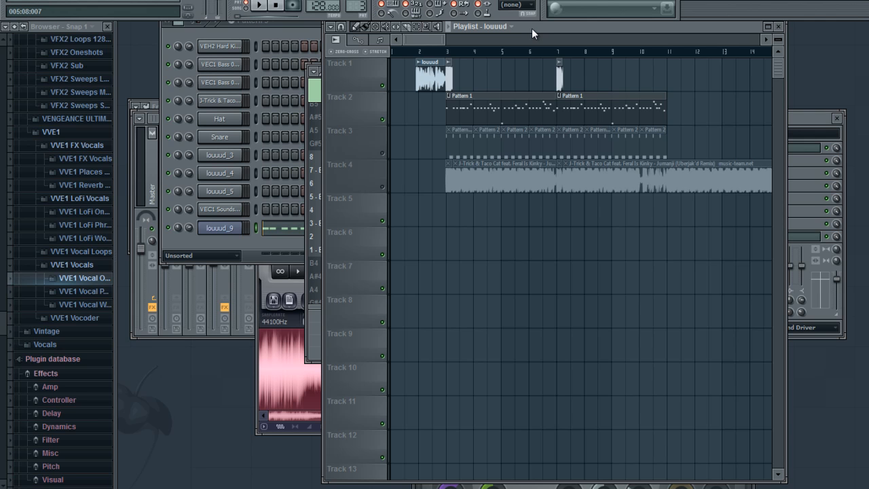
pyautogui.click(262, 29)
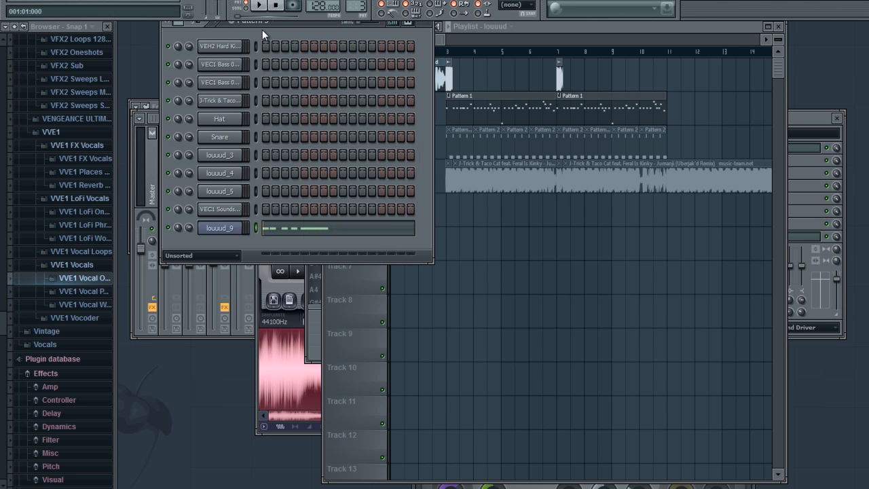
pyautogui.click(440, 41)
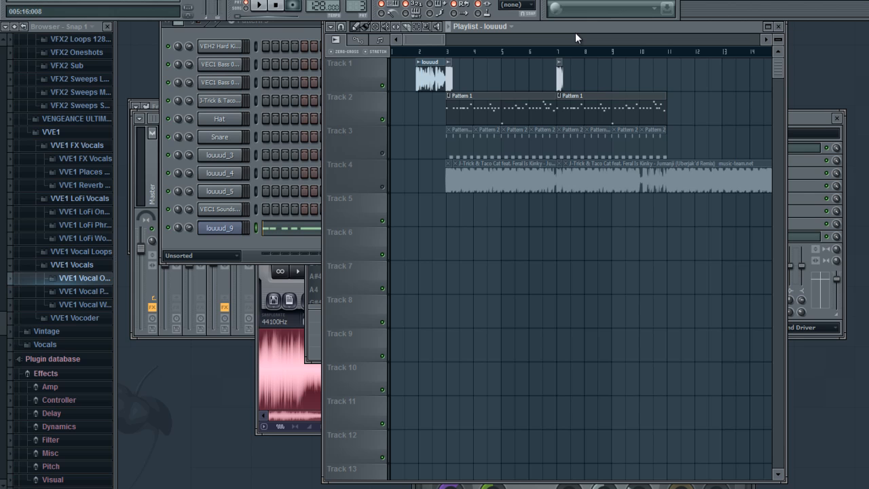
pyautogui.click(19, 5)
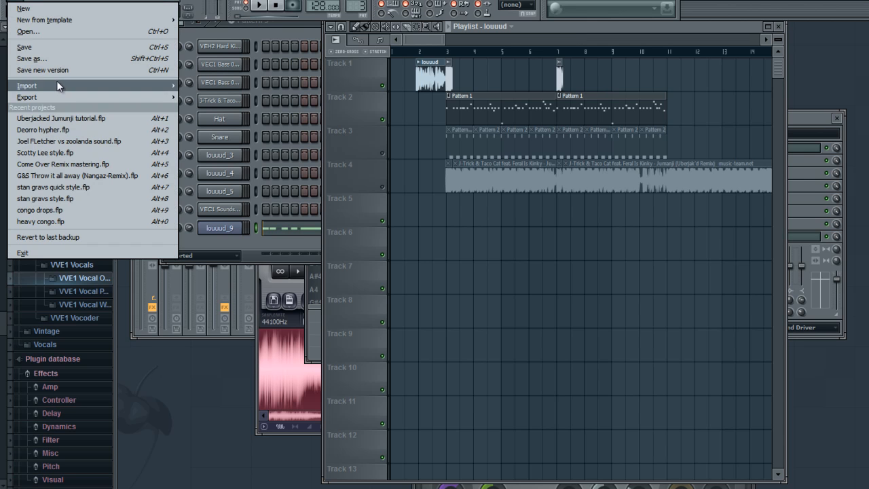
pyautogui.click(107, 151)
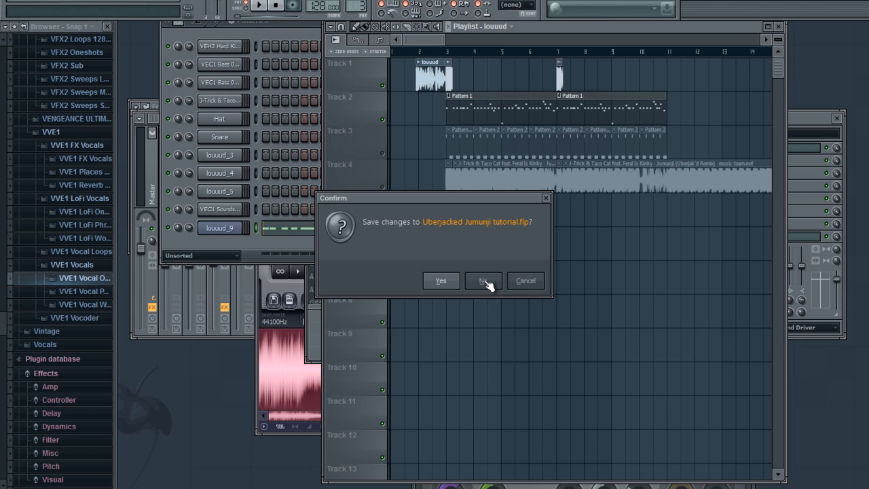
pyautogui.click(533, 283)
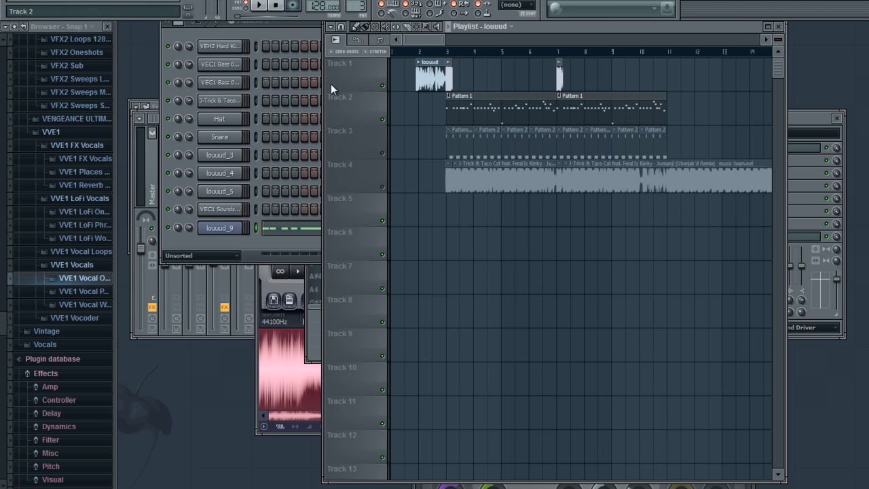
# - Switch to the desktop, open the Music library in Windows Explorer and play the Check It (Original Mix) track
pyautogui.click(158, 0)
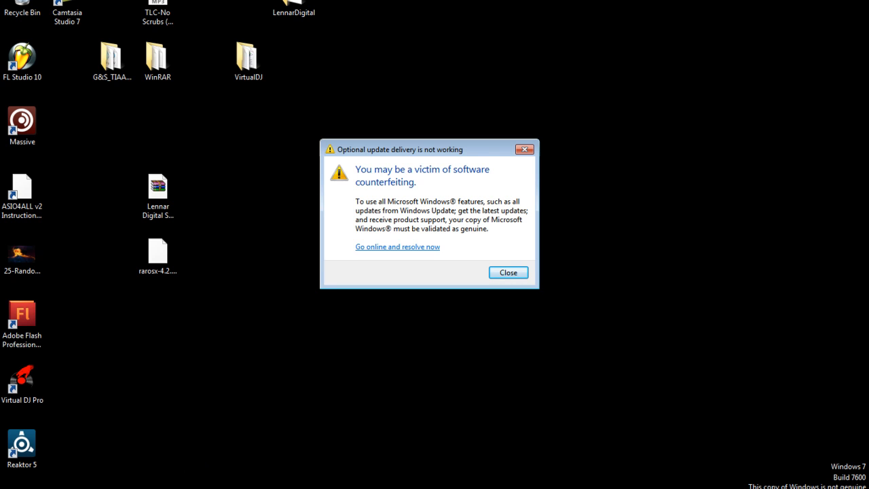
pyautogui.press('super+e')
pyautogui.click(392, 230)
pyautogui.doubleClick(392, 230)
pyautogui.moveTo(639, 222); pyautogui.dragTo(619, 397)
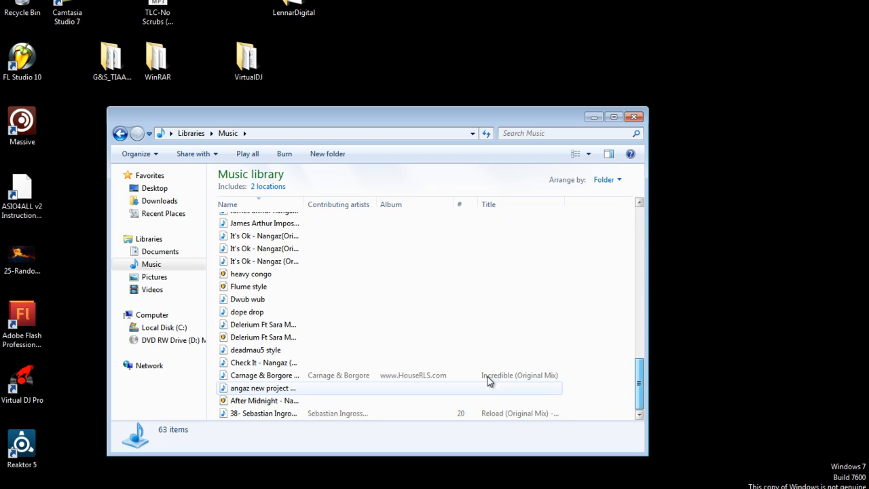
pyautogui.doubleClick(382, 365)
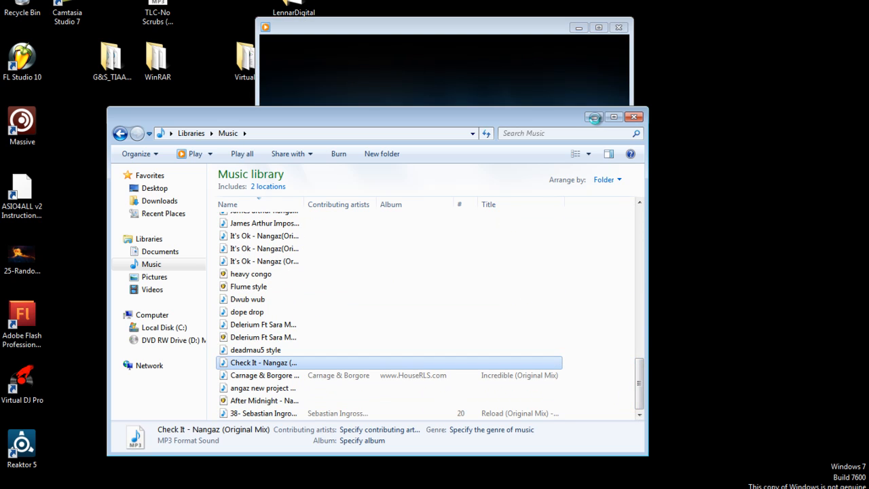
# - Minimize the Music library window, then close the media player and the Windows update warning
pyautogui.click(594, 117)
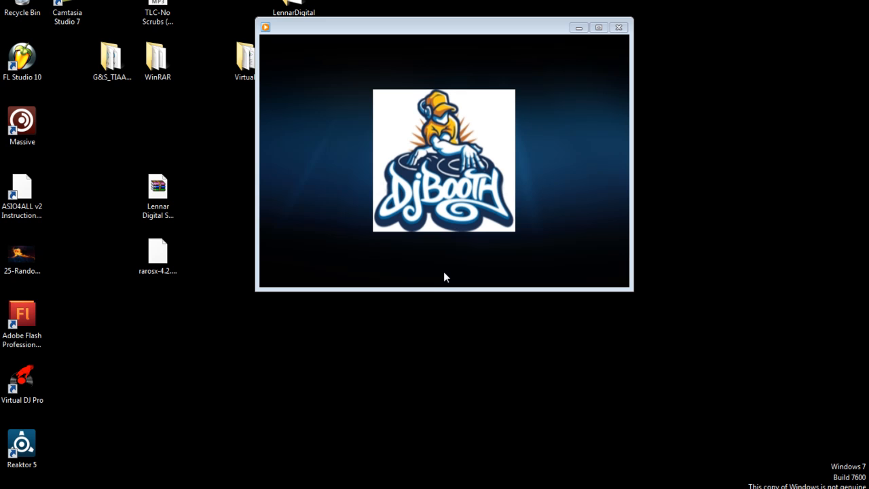
pyautogui.click(619, 28)
pyautogui.click(524, 150)
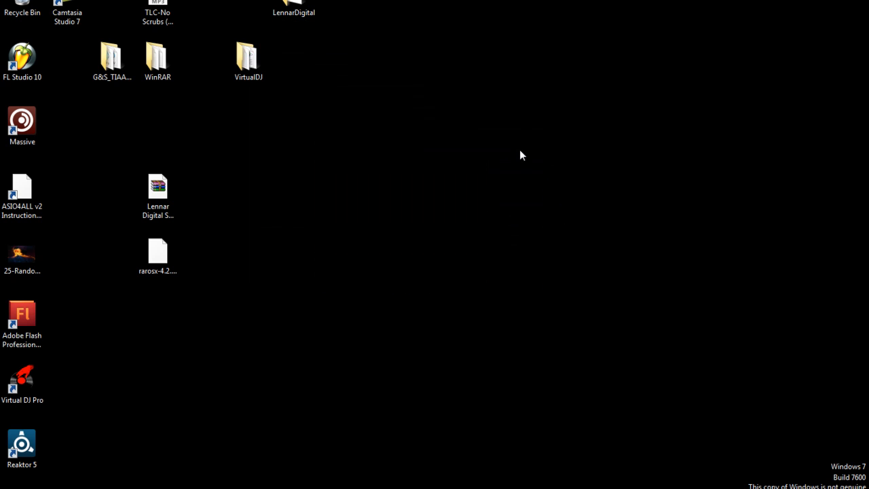